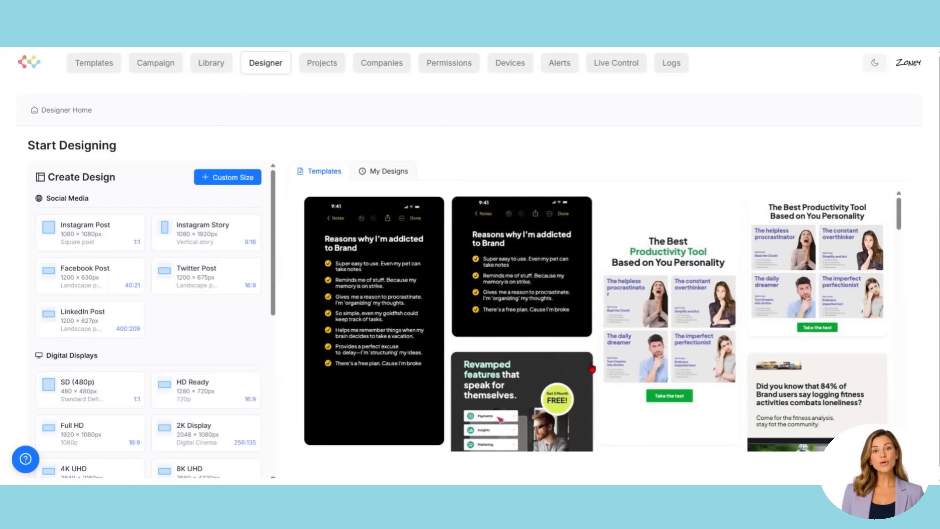
Open the saved Early Bird design for editing
left_click(369, 177)
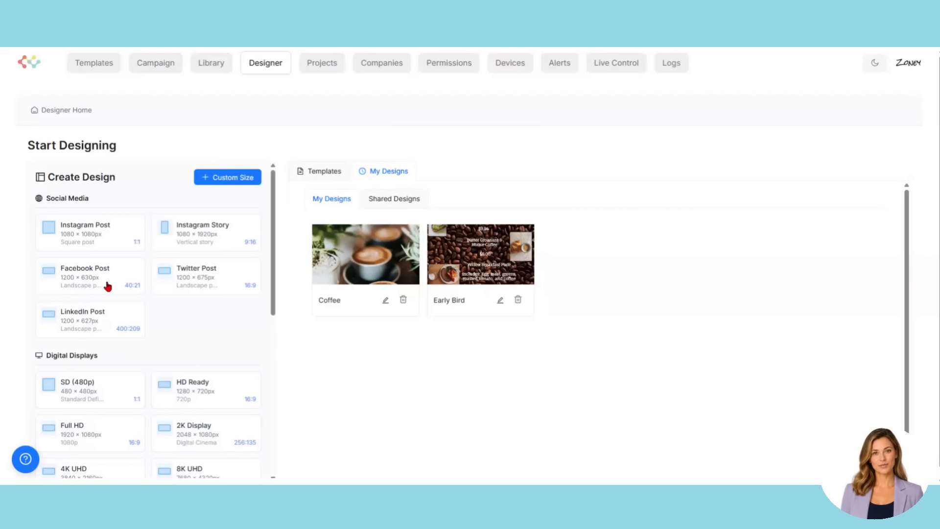
left_click(474, 250)
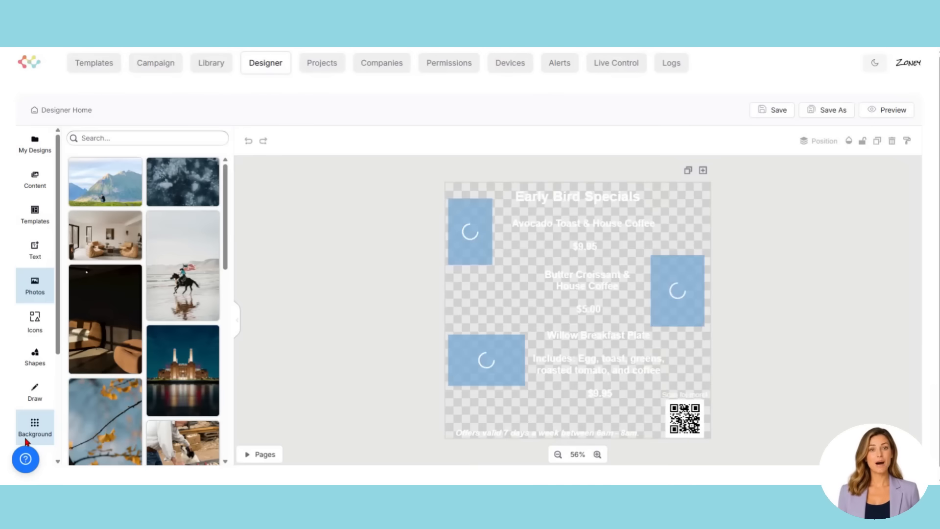
Look through the saved and shared designs available inside the editor
left_click(36, 160)
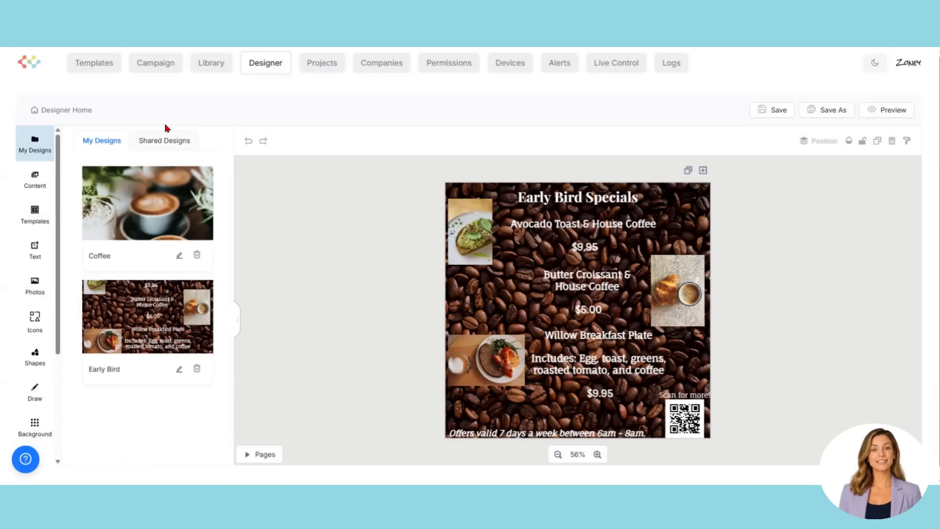
left_click(165, 143)
left_click(102, 142)
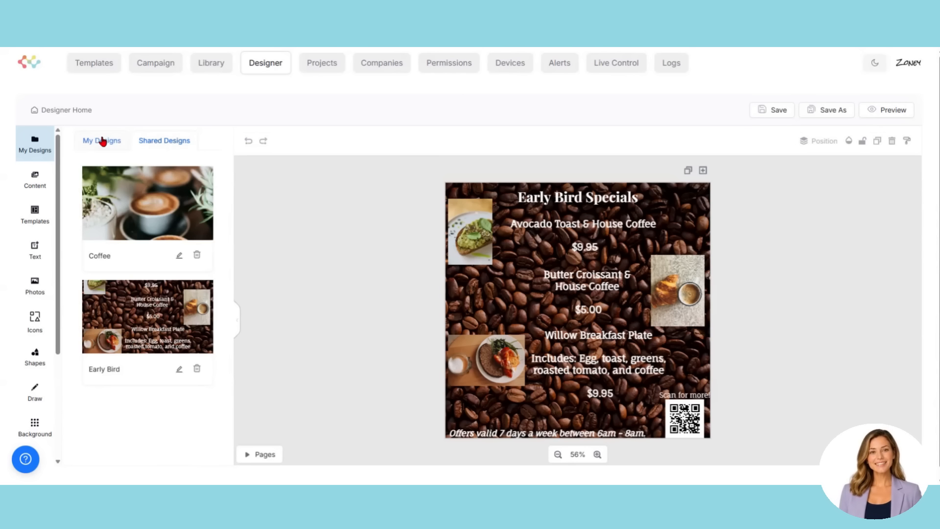
Try adding the green leaf image from the content library to the design, and delete it from the canvas
left_click(29, 187)
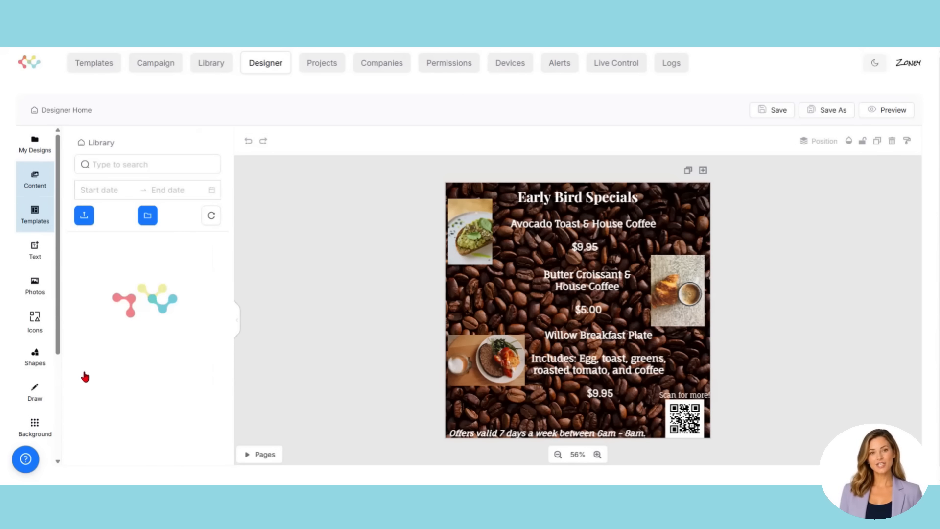
scroll(160, 346, "down", 5)
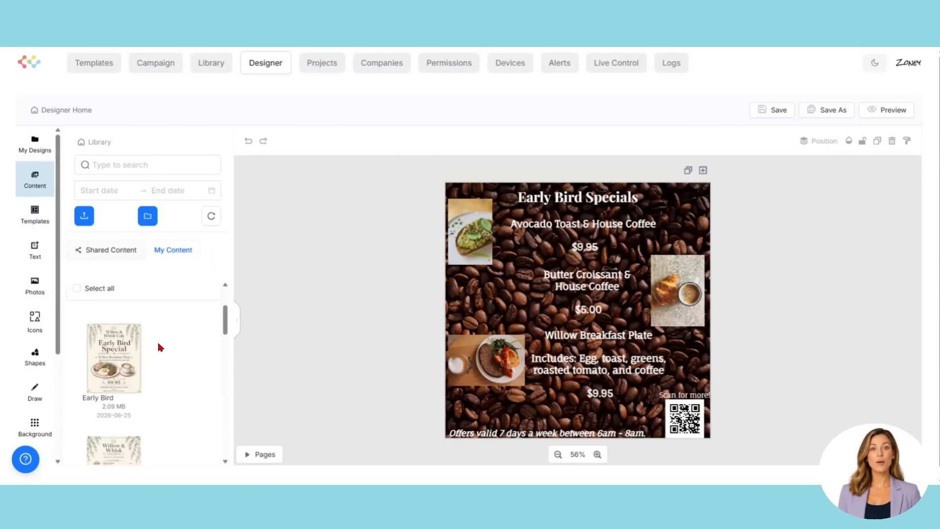
scroll(159, 346, "down", 5)
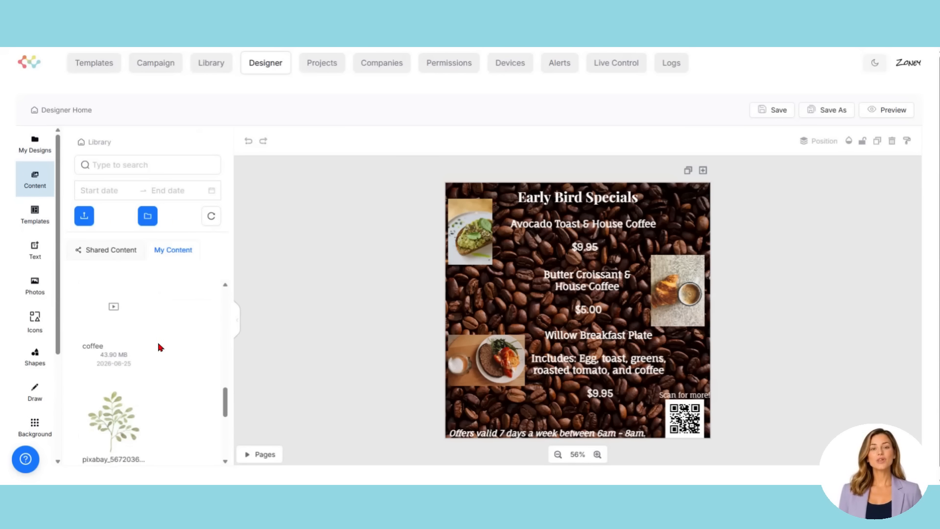
left_click(118, 342)
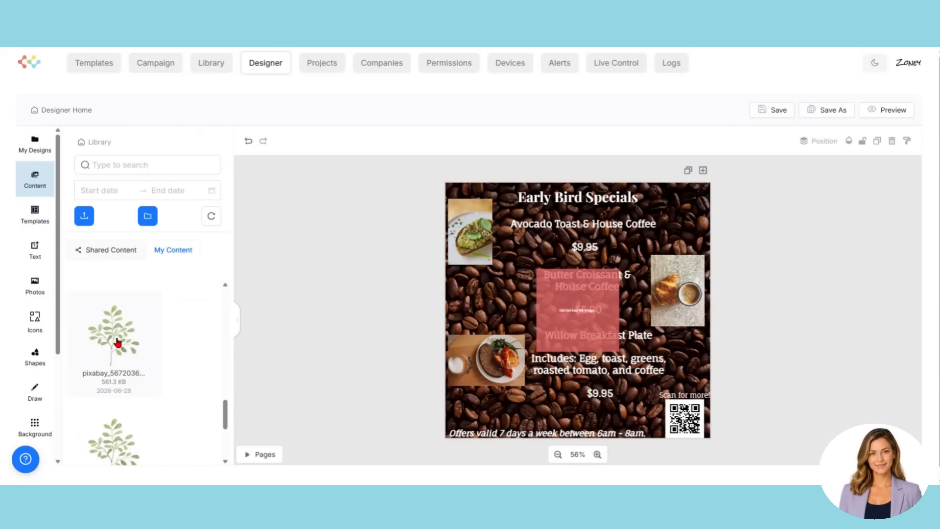
left_click(580, 318)
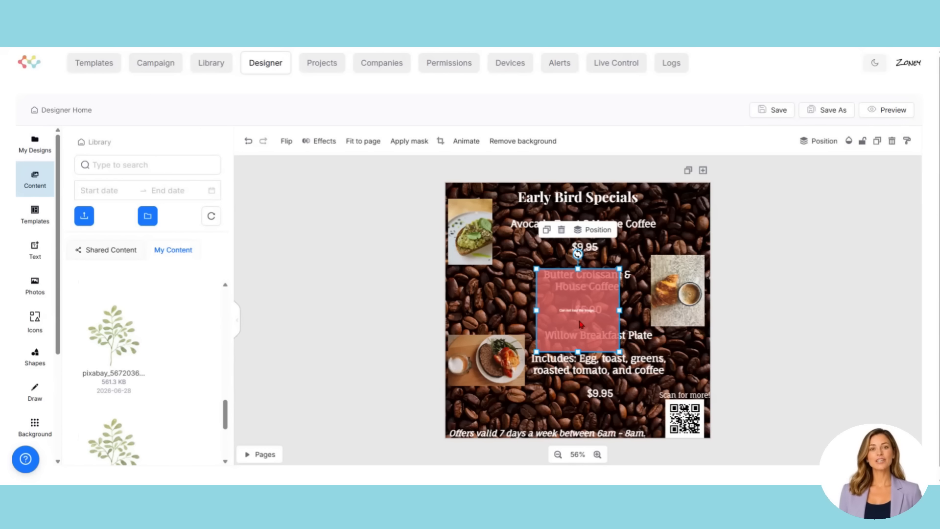
key("Delete")
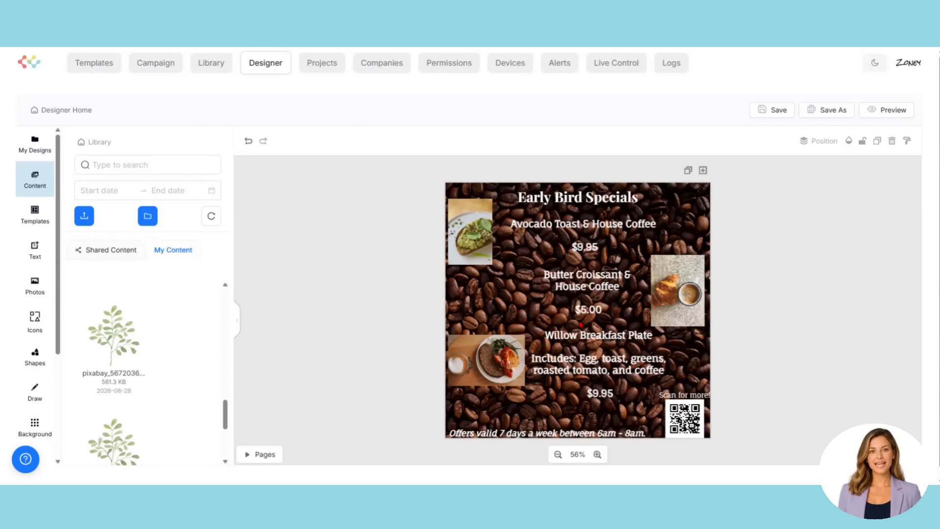
Examine the template, text and photo resources, checking the editing options for the Early Bird Specials heading and the food photos
left_click(17, 223)
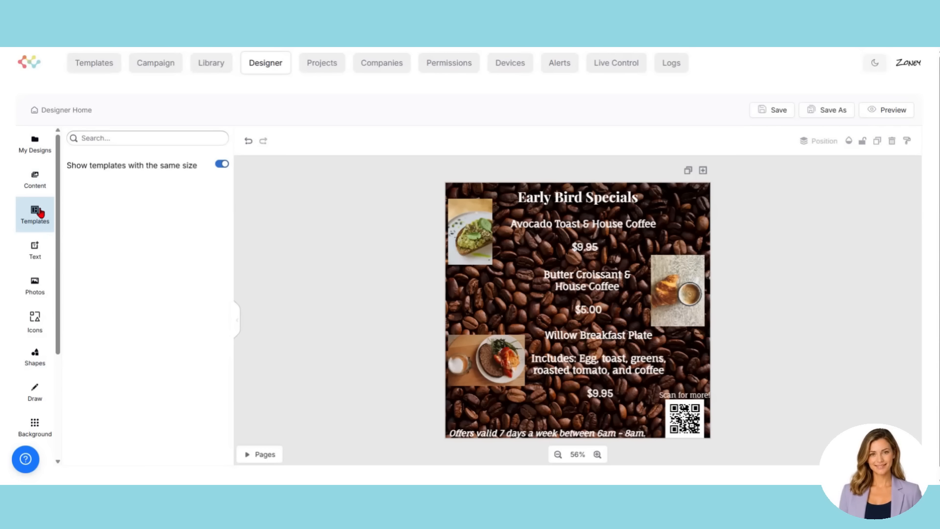
left_click(38, 253)
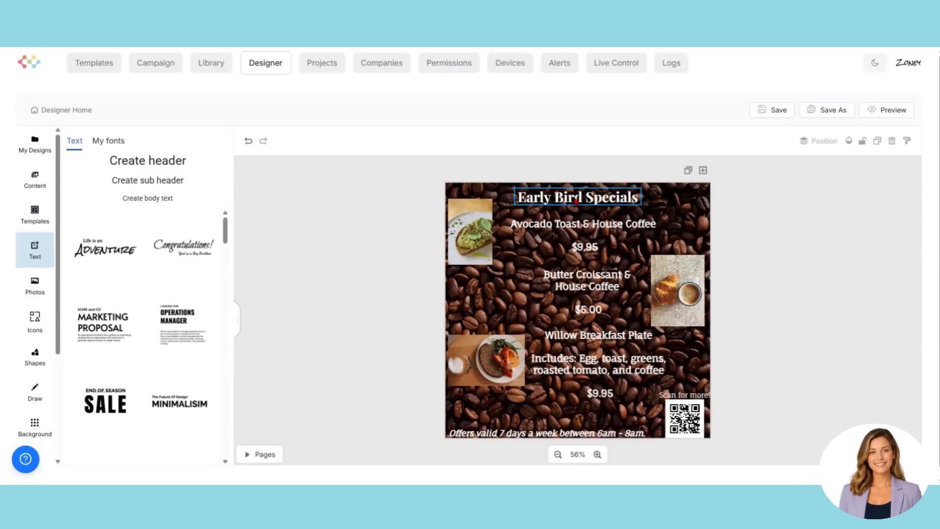
left_click(564, 202)
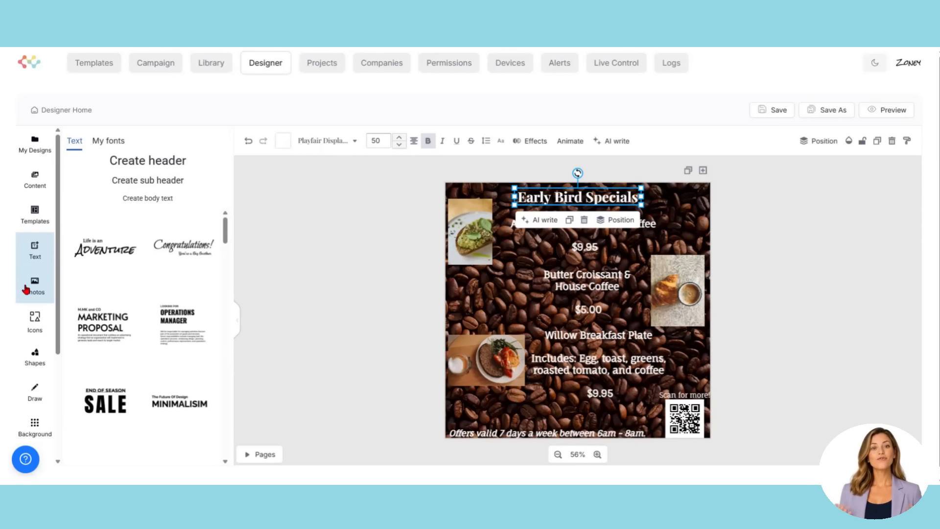
left_click(27, 289)
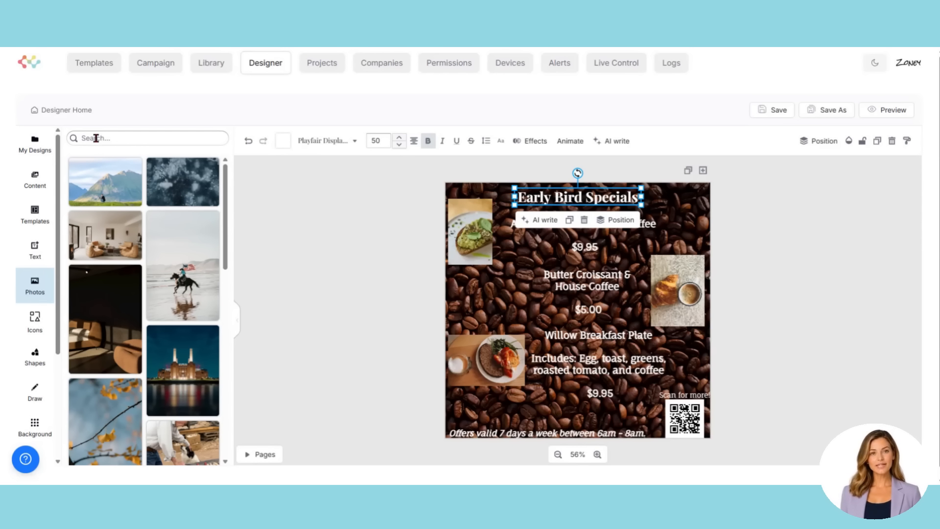
left_click(474, 240)
left_click(677, 288)
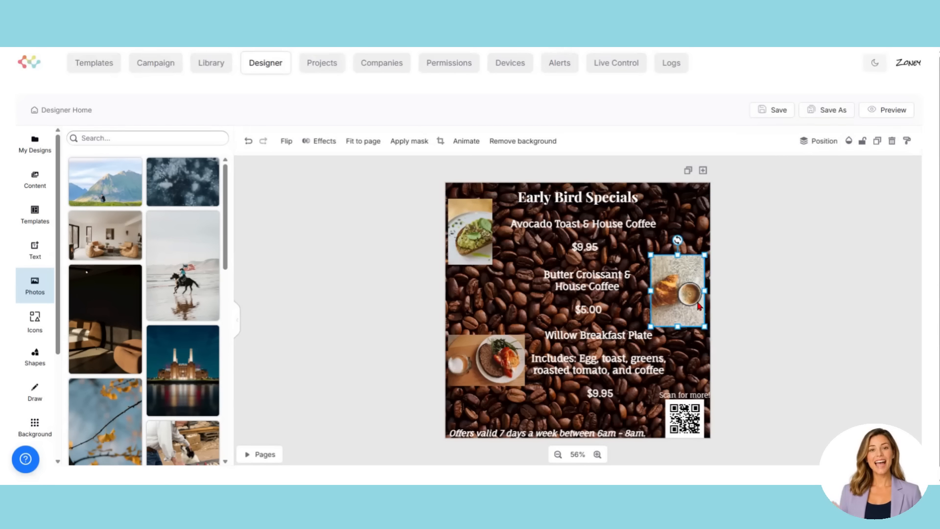
left_click(459, 371)
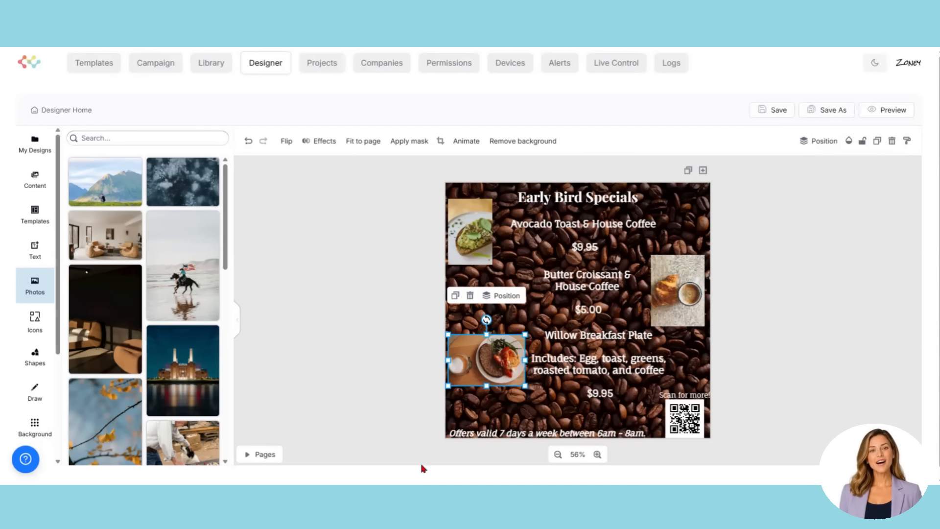
Add the coffee pot icon, place it left of the Butter Croissant text, and view its color options
left_click(32, 321)
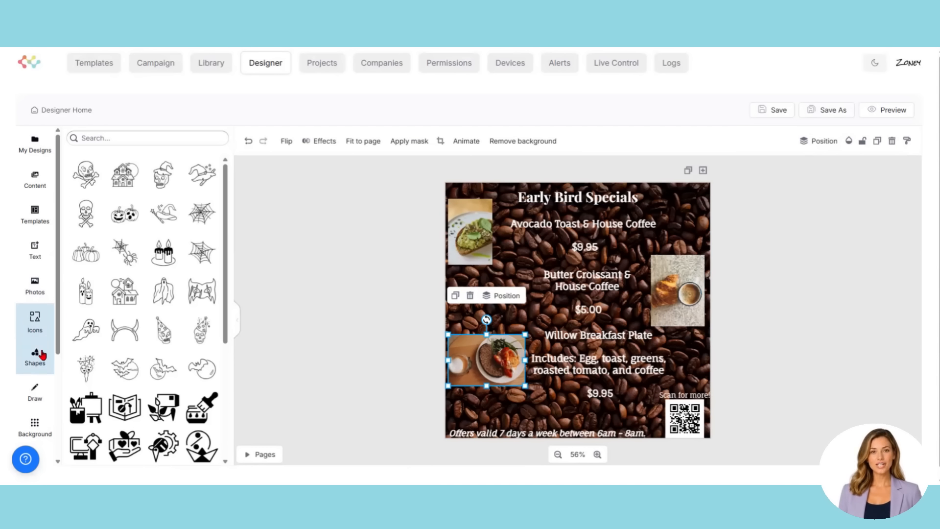
scroll(157, 409, "down", 10)
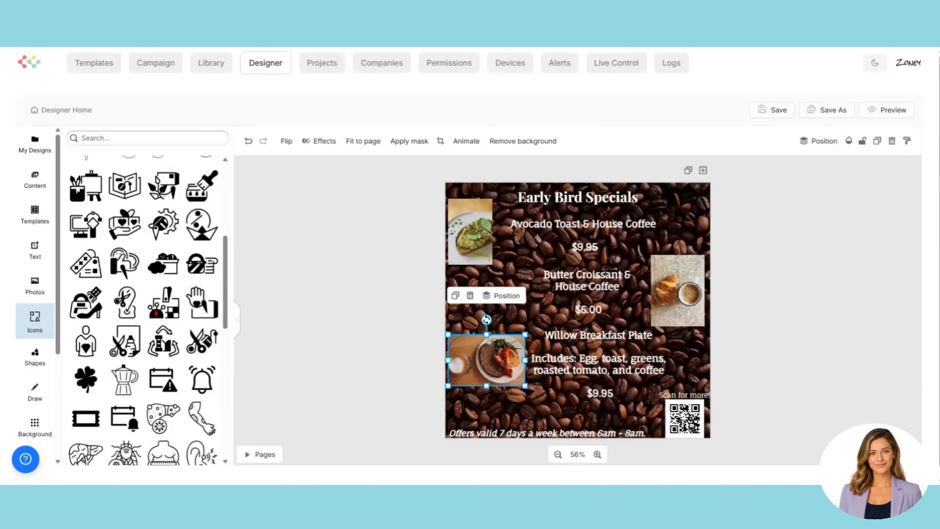
scroll(155, 314, "down", 10)
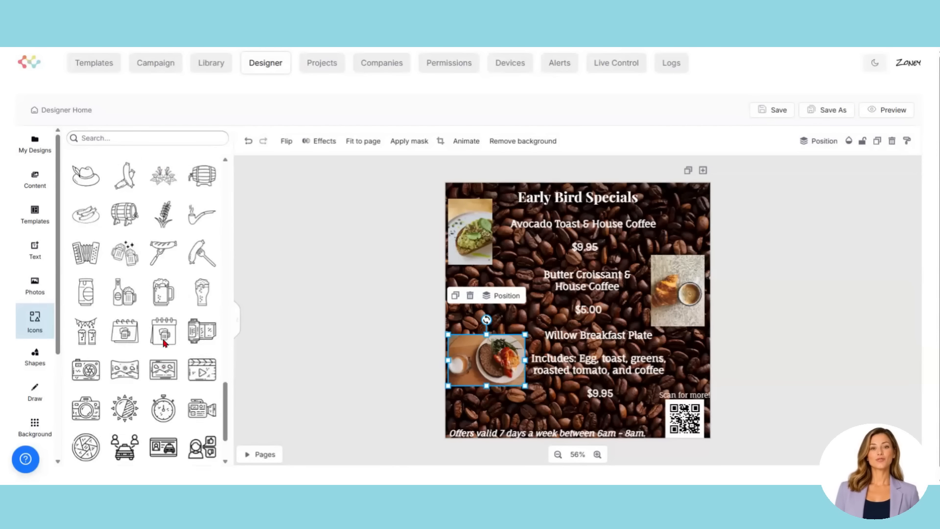
scroll(163, 345, "down", 10)
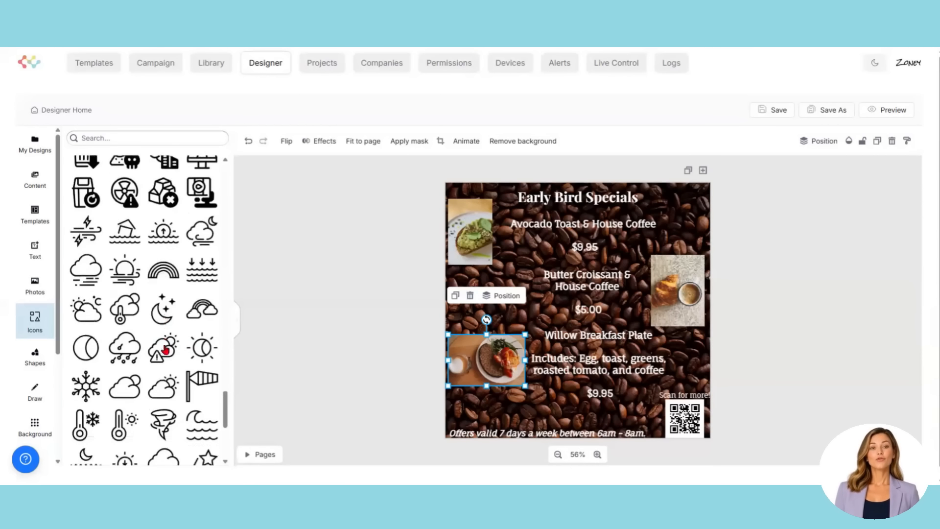
scroll(165, 349, "down", 10)
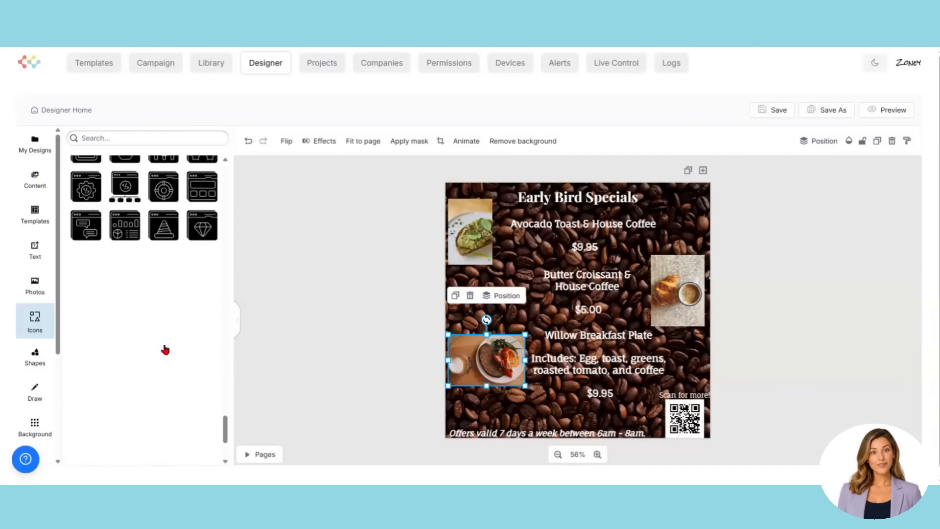
scroll(166, 352, "down", 10)
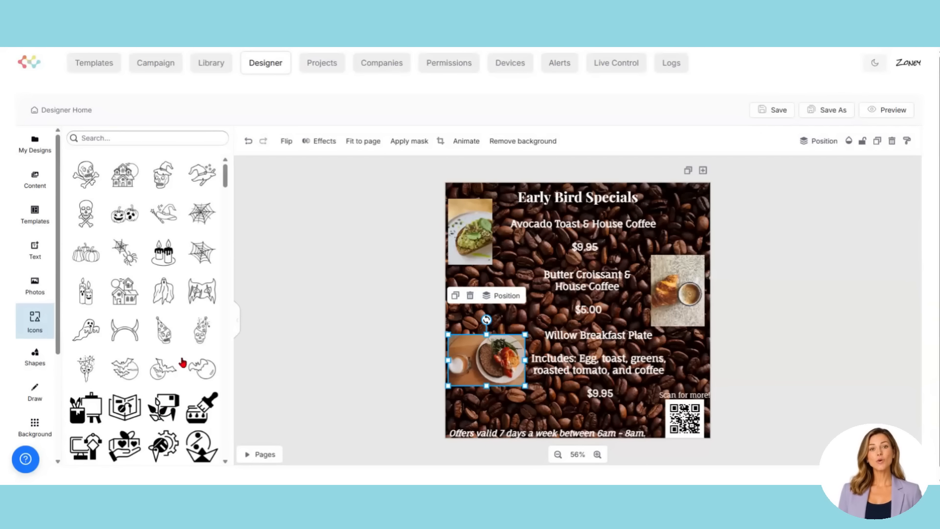
scroll(179, 351, "down", 4)
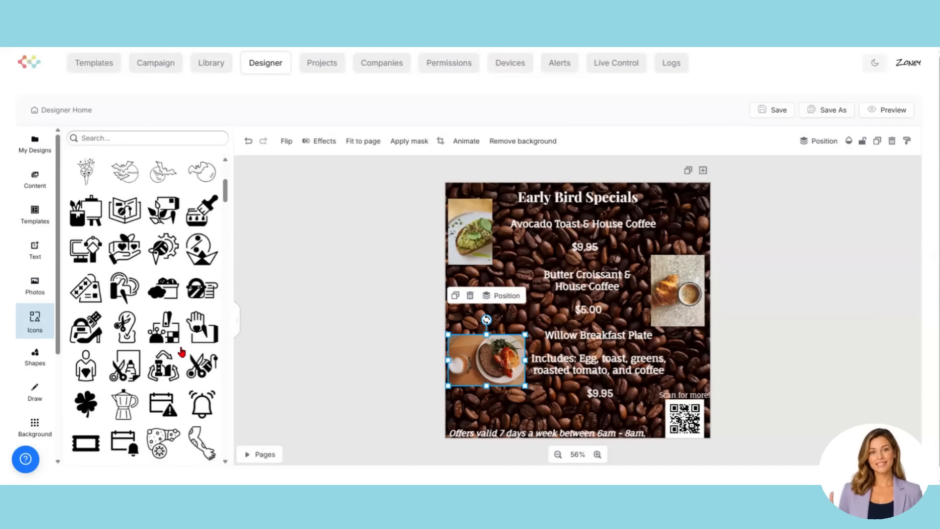
left_click(131, 406)
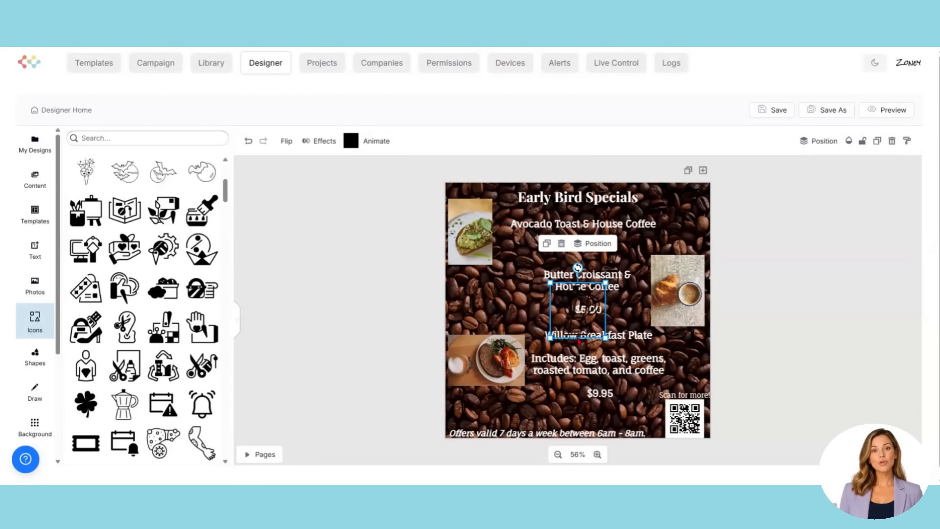
left_click_drag(584, 314, 511, 307)
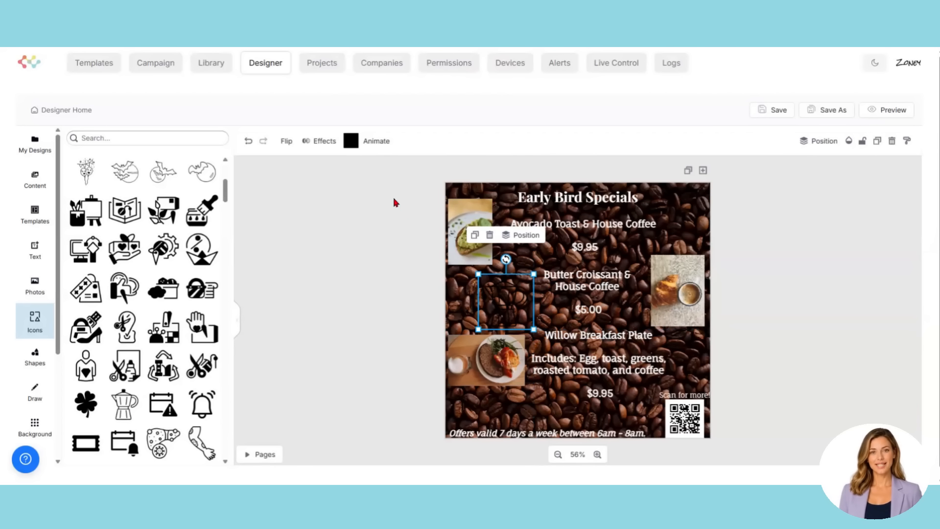
left_click(351, 141)
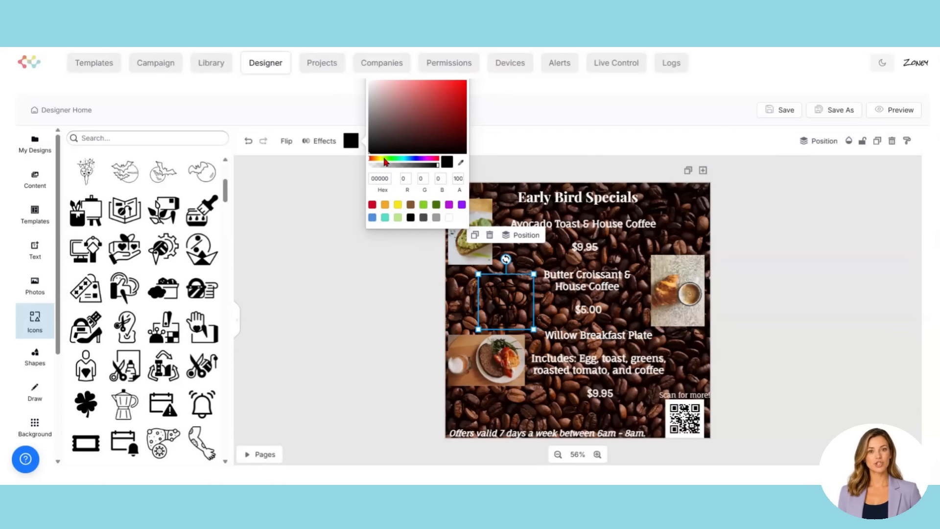
left_click(337, 341)
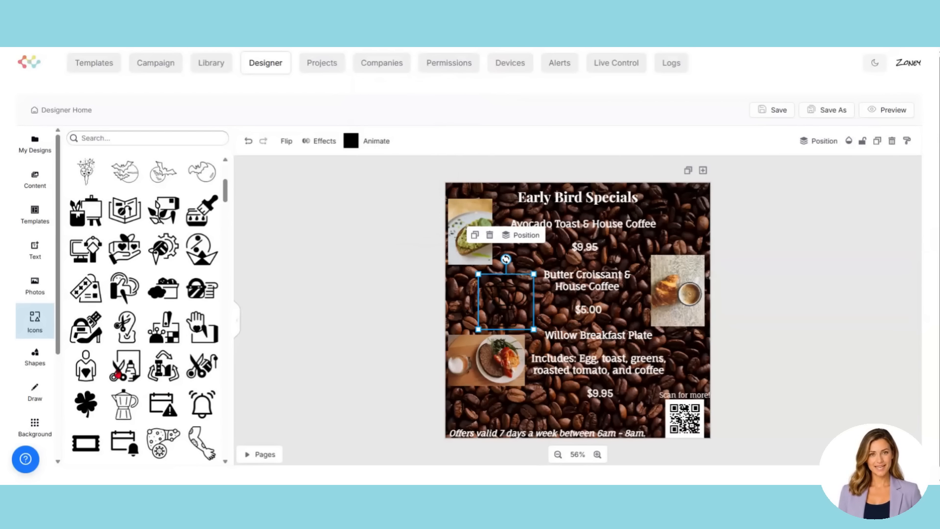
Add a star shape to the design and fill it with red, RGB 206, 13, 13
left_click(34, 357)
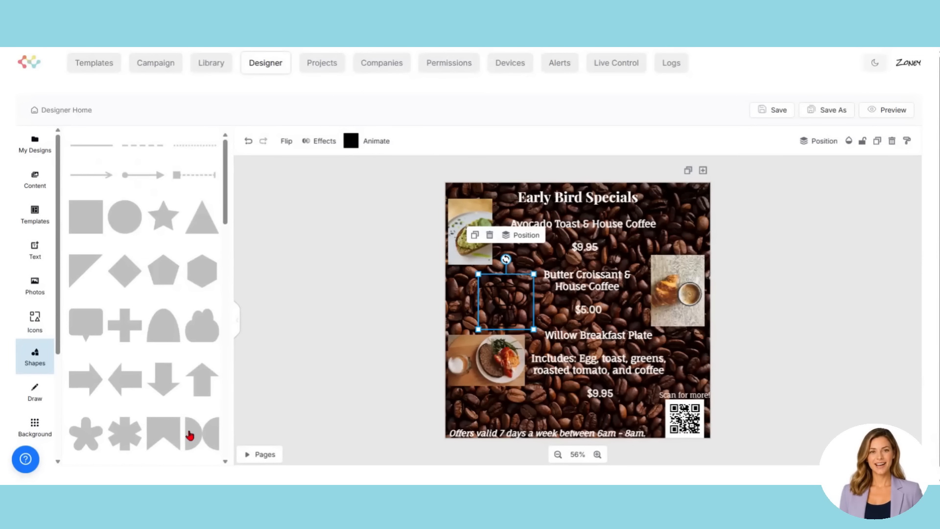
scroll(190, 435, "down", 10)
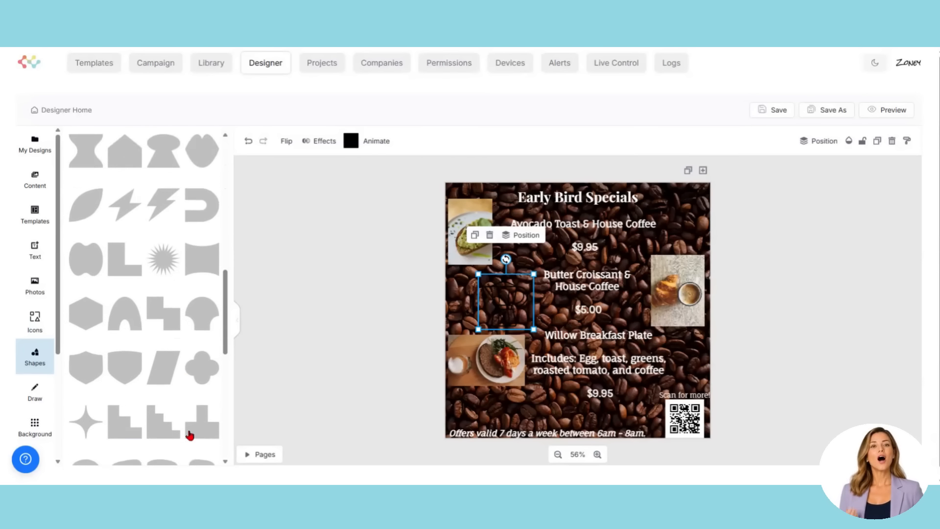
scroll(190, 435, "down", 10)
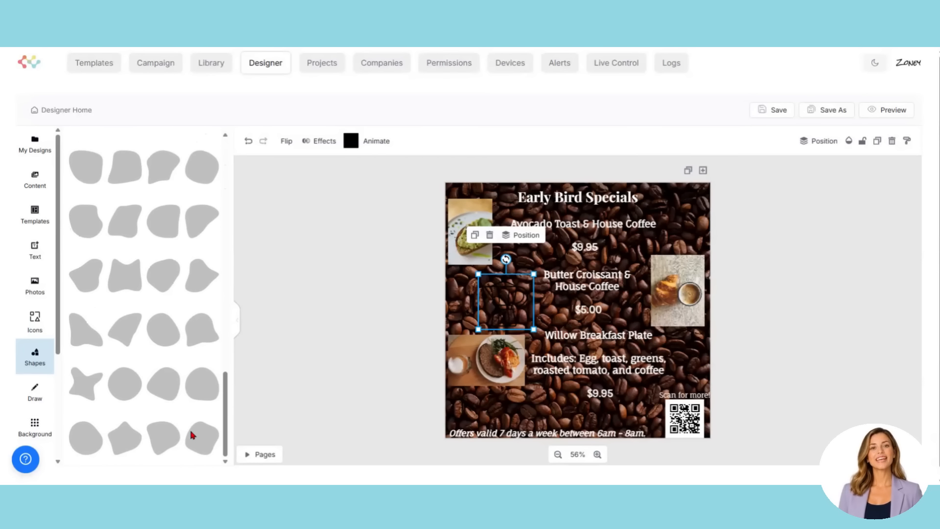
scroll(192, 435, "up", 15)
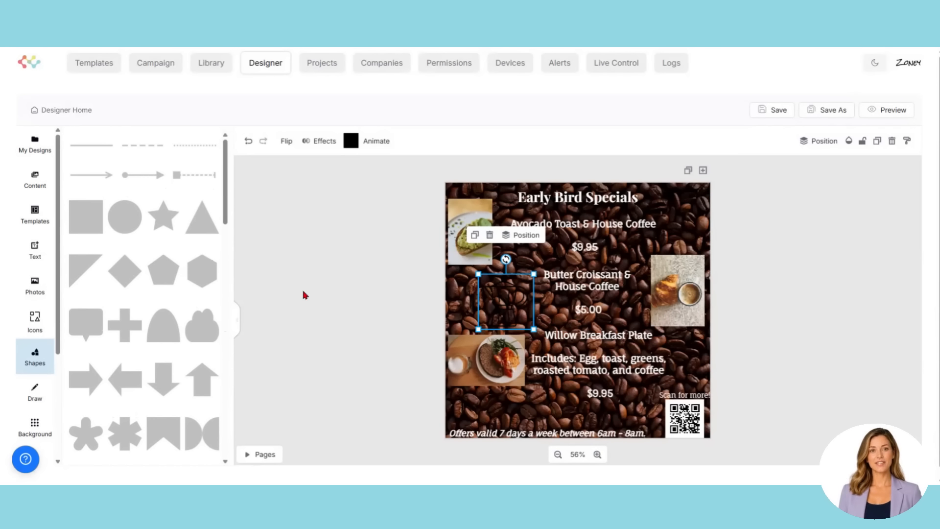
left_click(172, 220)
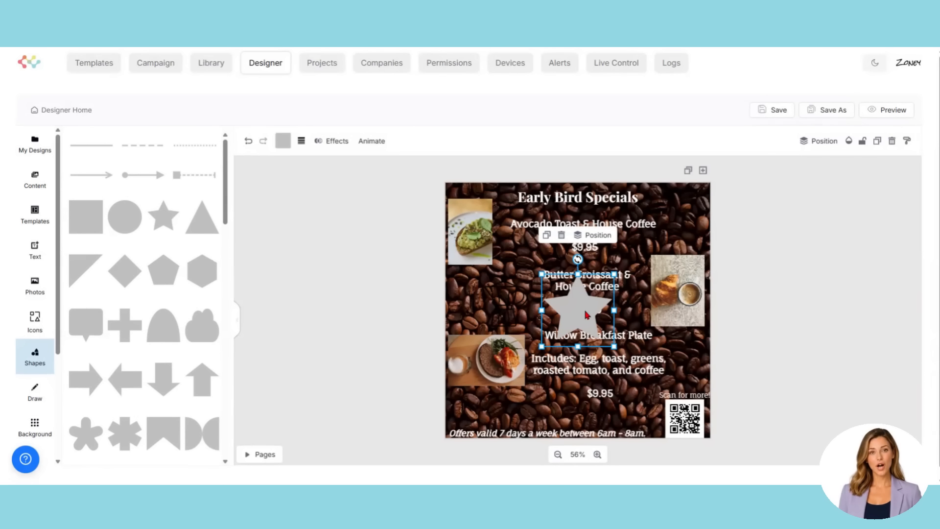
left_click(283, 142)
mouse_move(324, 134)
left_mouse_down()
mouse_move(373, 88)
mouse_move(395, 95)
left_mouse_up()
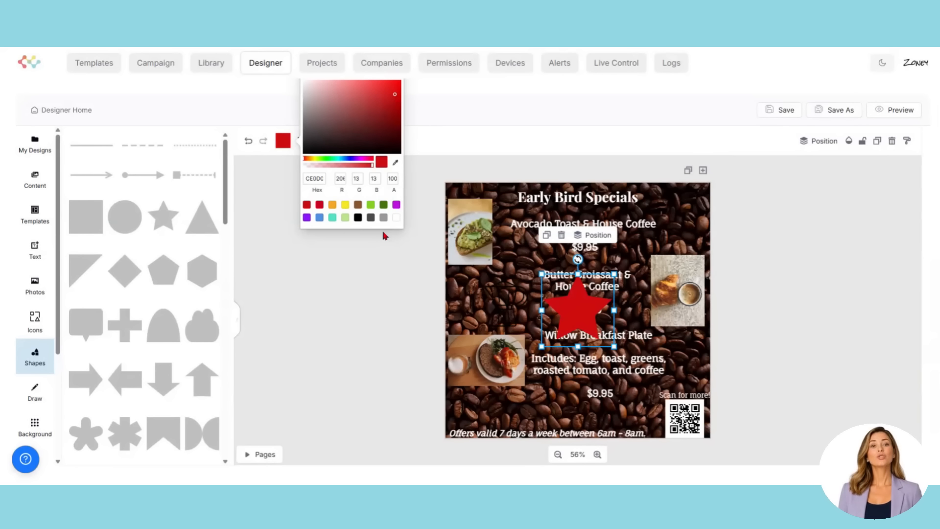
left_click(389, 285)
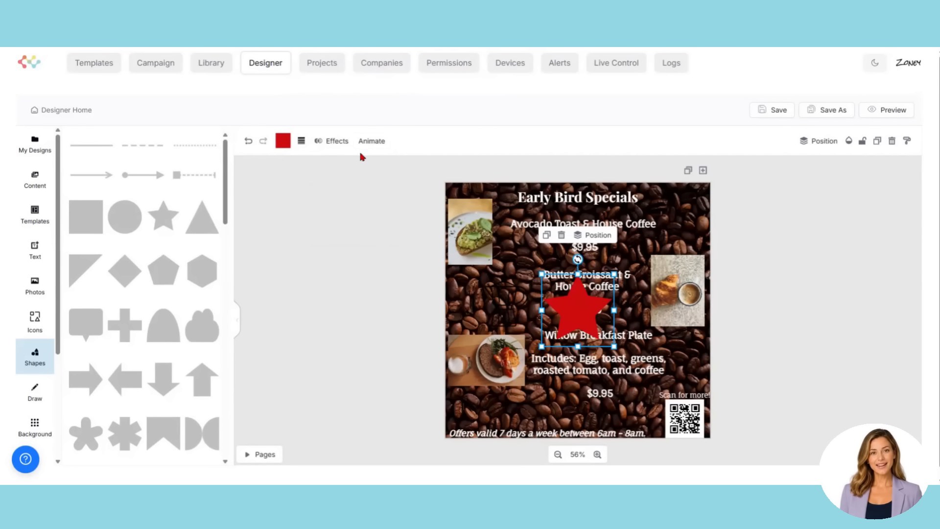
Examine the drawing settings for the Brush and the Highlighter, and return to the Selection tool
left_click(35, 393)
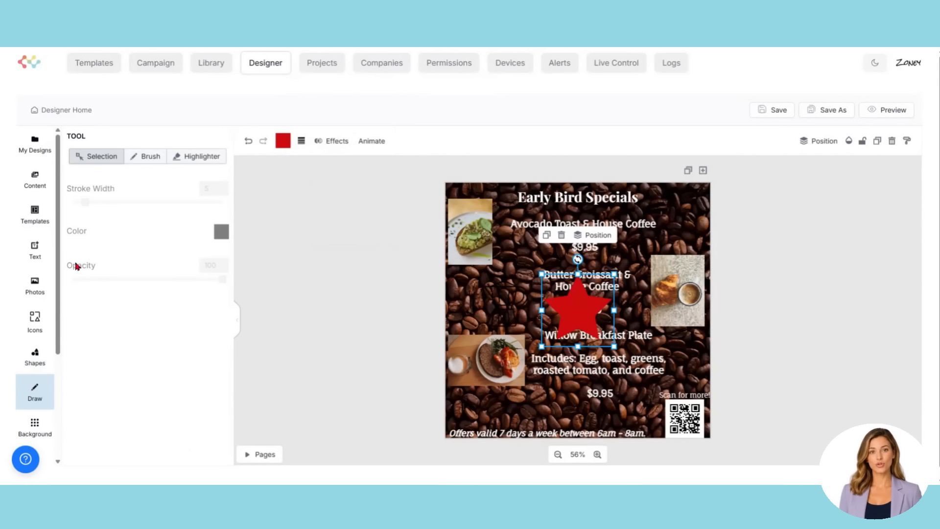
left_click(144, 156)
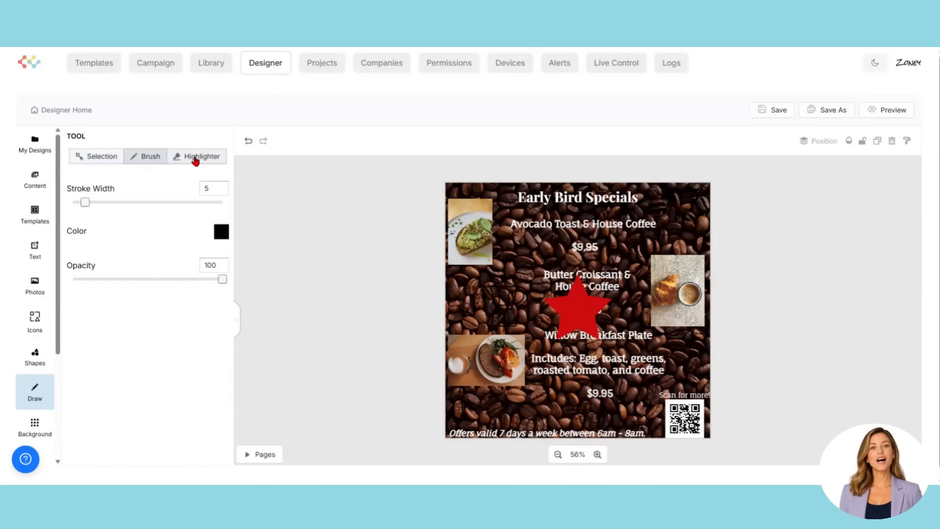
left_click(195, 159)
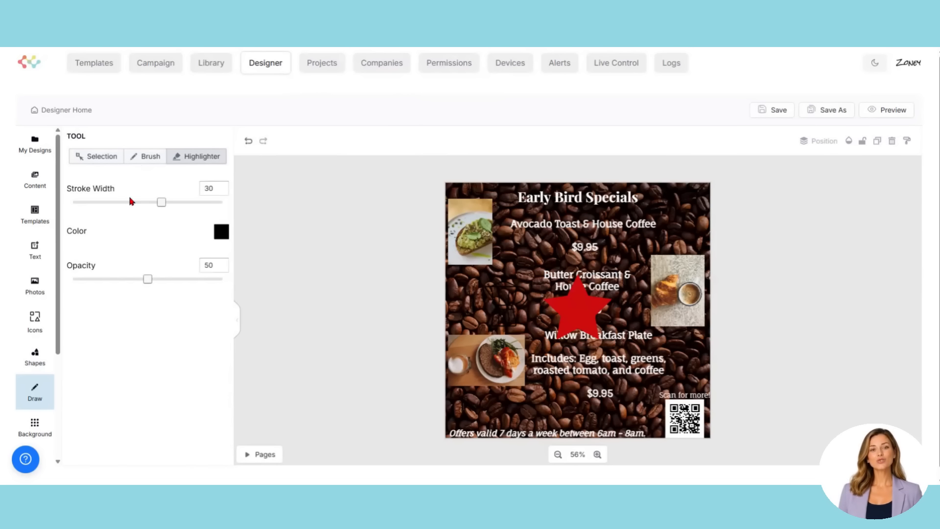
left_click(96, 156)
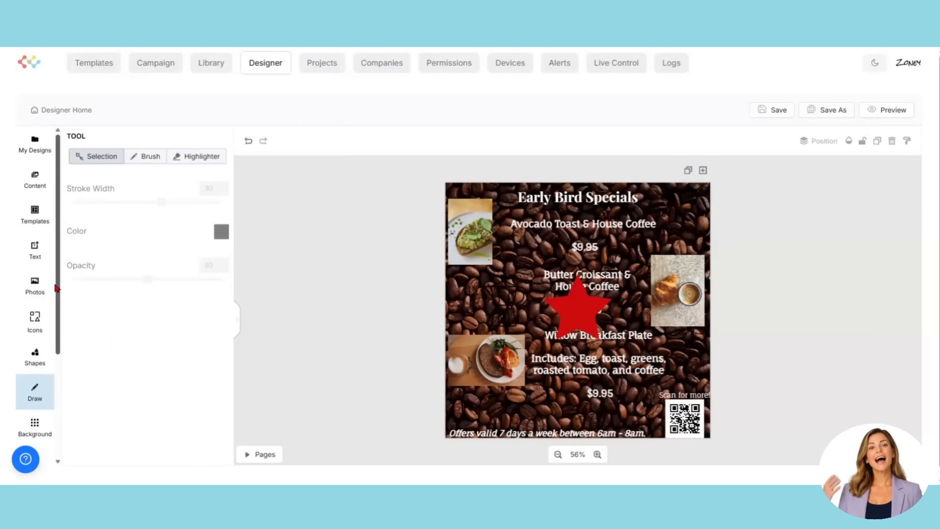
View the available backgrounds and select the red star on the design
scroll(58, 292, "down", 3)
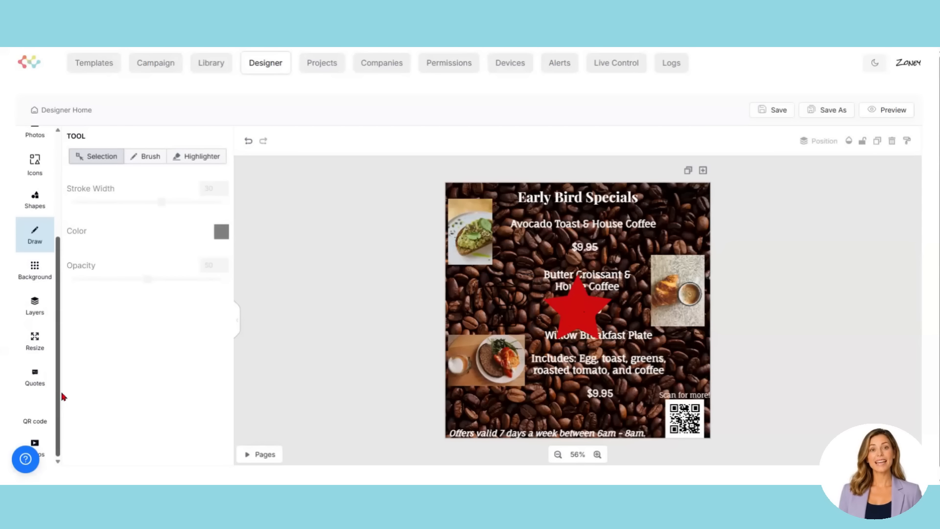
left_click(36, 275)
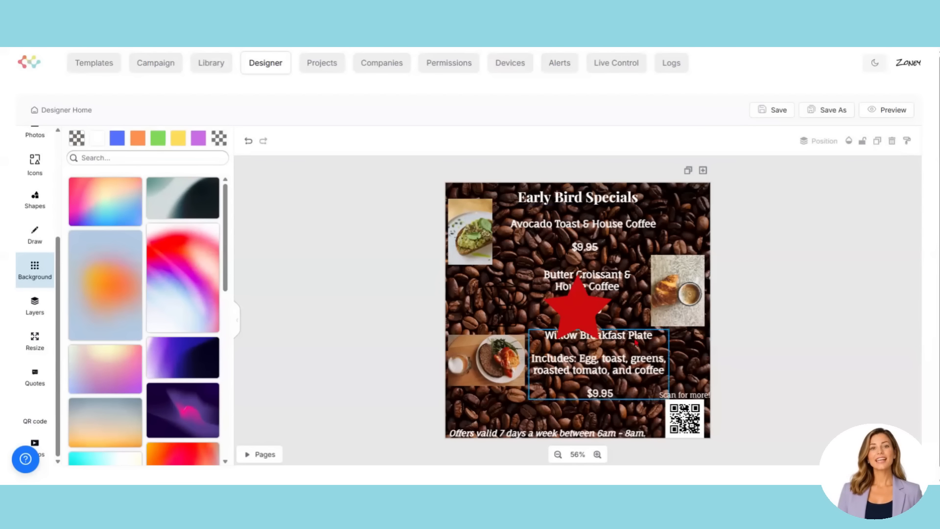
left_click(575, 308)
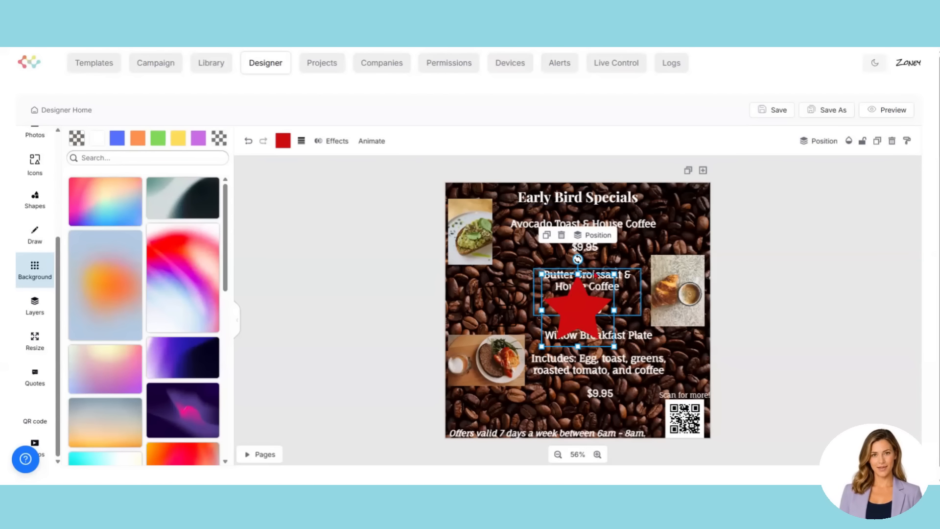
Examine the page's layers by selecting the QR code, star, coffee pot icon and texts, and open the offer validity text's layer name for editing
left_click(35, 309)
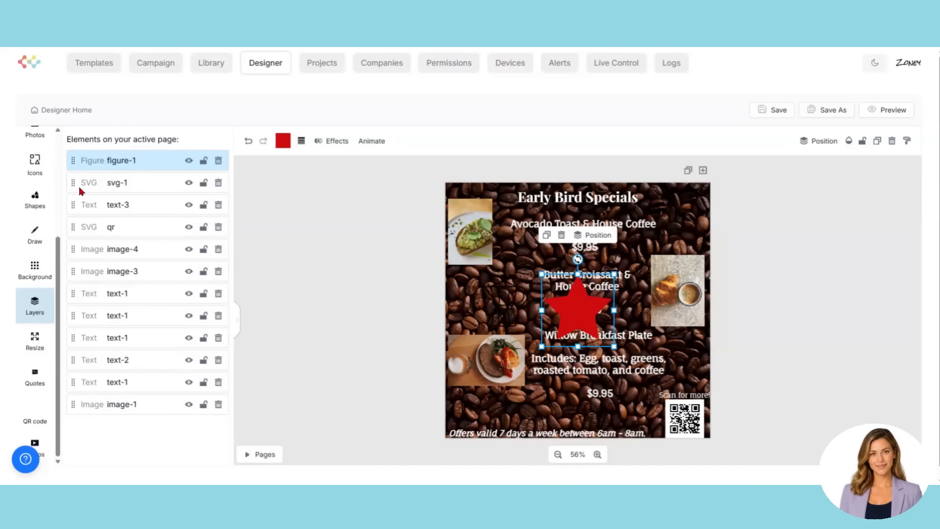
left_click(84, 230)
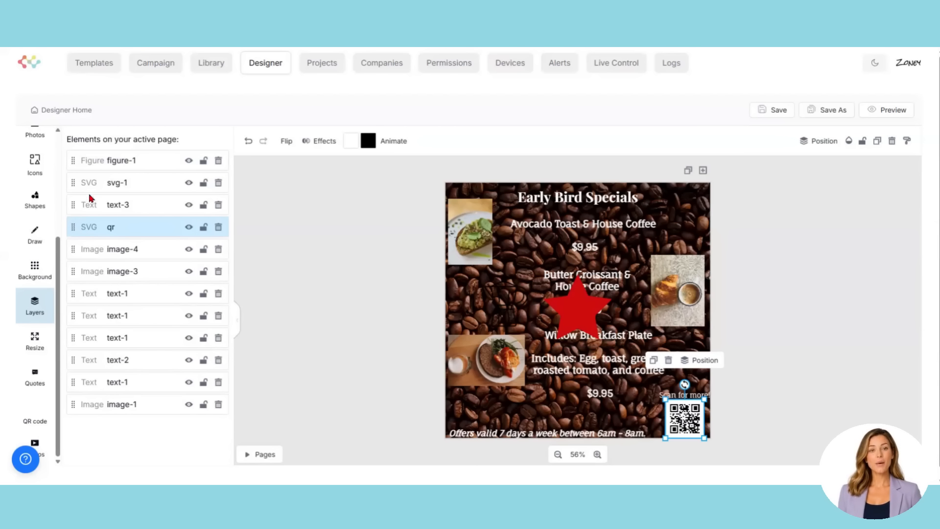
left_click(76, 159)
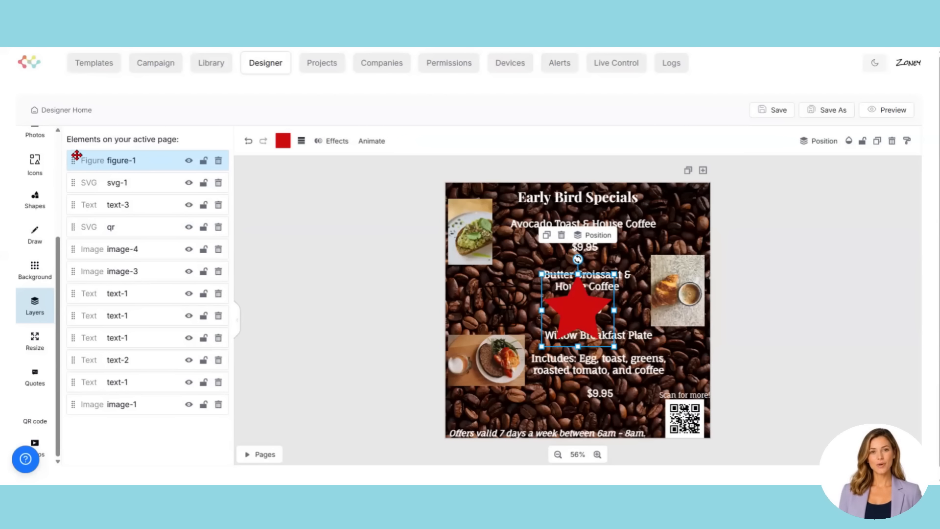
left_click(74, 179)
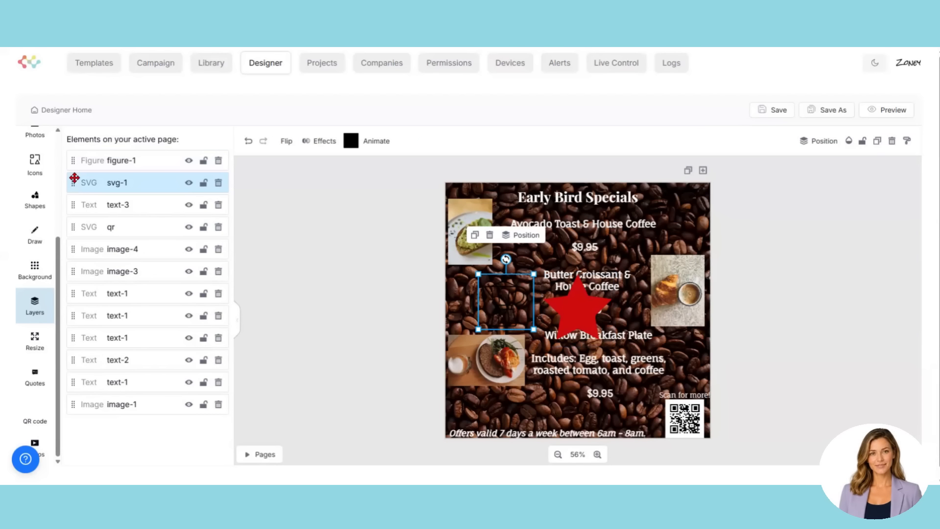
left_click(80, 208)
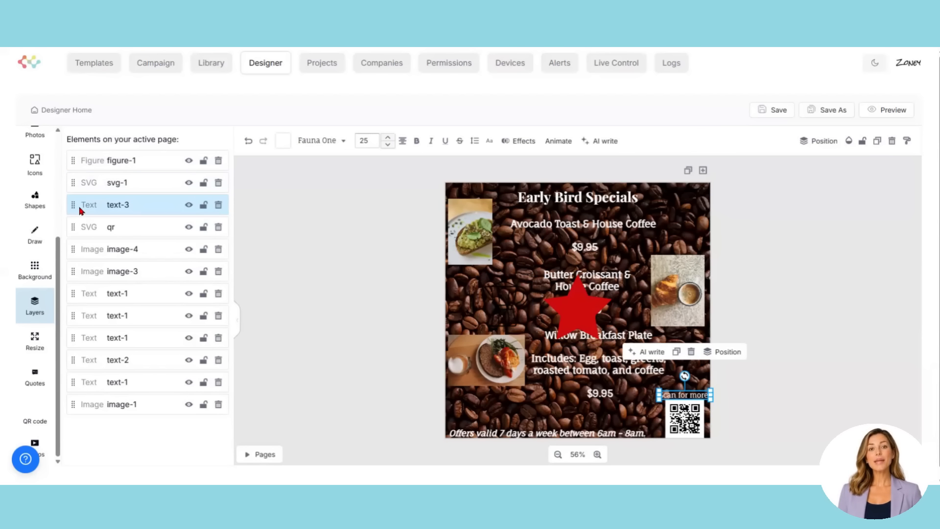
left_click(100, 282)
double_click(115, 313)
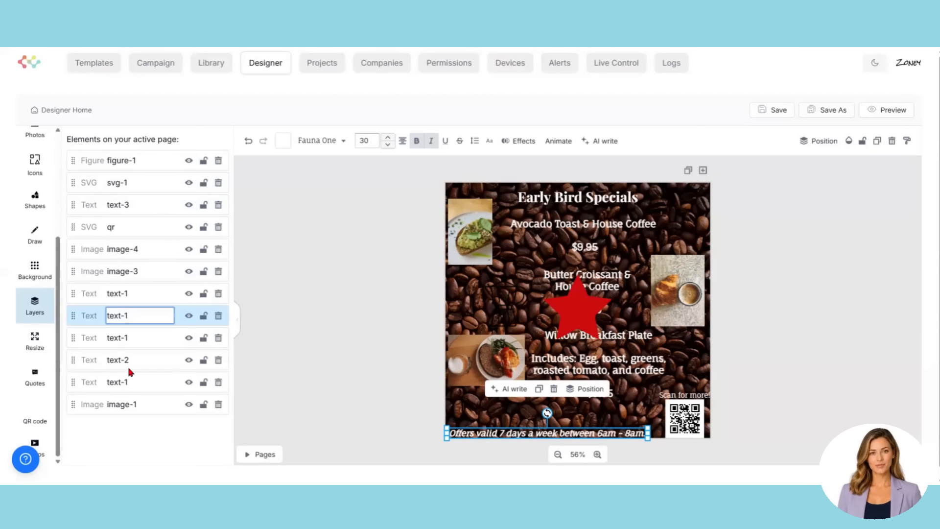
View the magic resize options and page size presets, and browse the quotes in the Funny category
left_click(40, 344)
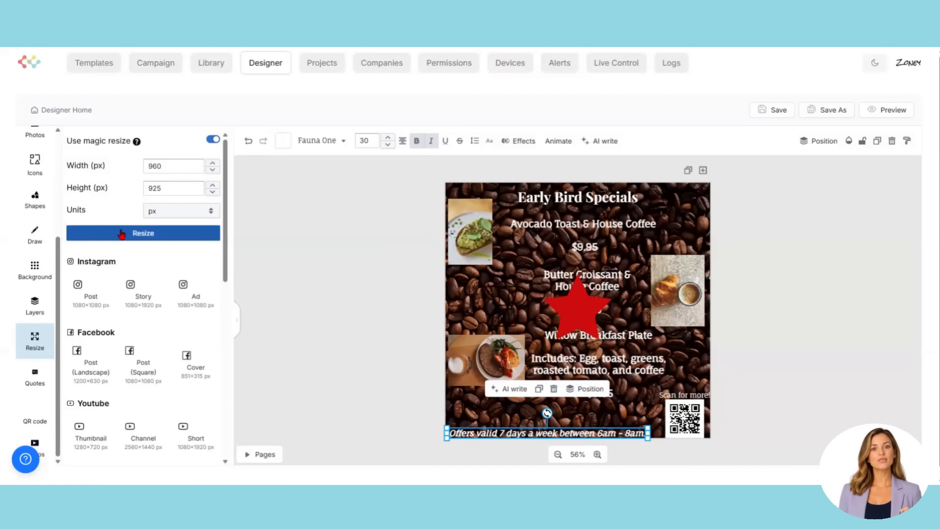
left_click(35, 371)
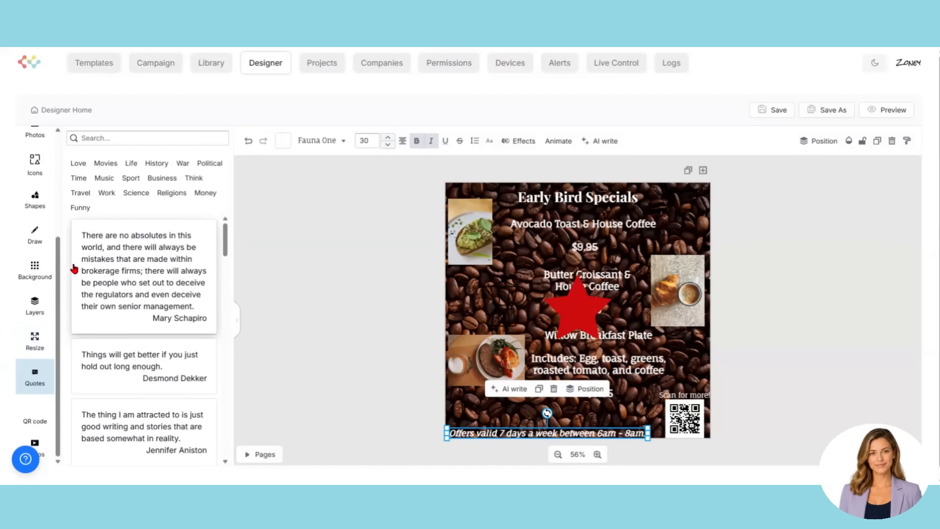
scroll(122, 323, "down", 3)
scroll(126, 315, "down", 7)
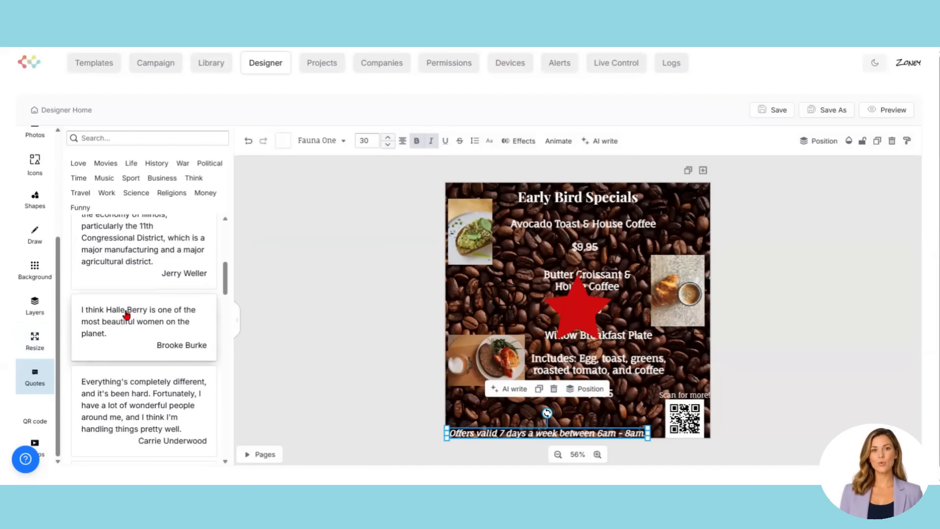
left_click(86, 210)
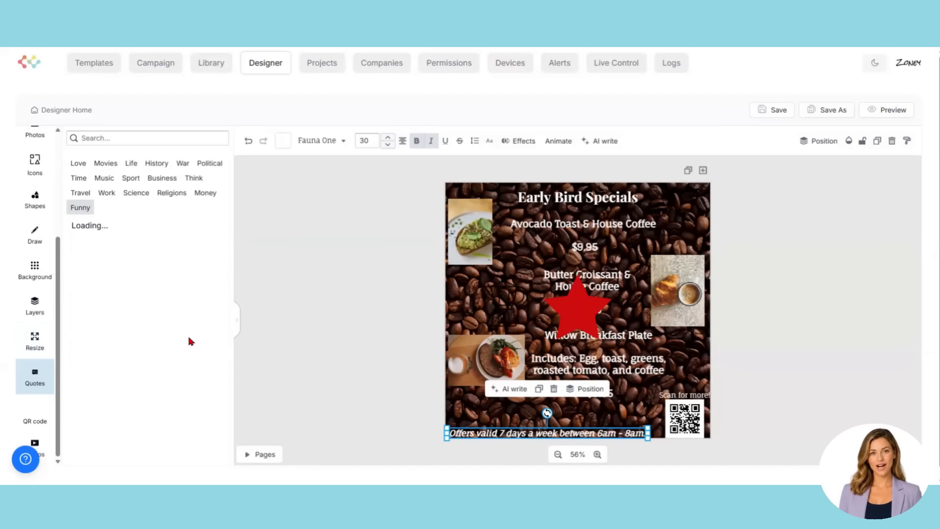
scroll(200, 377, "down", 2)
scroll(200, 376, "down", 5)
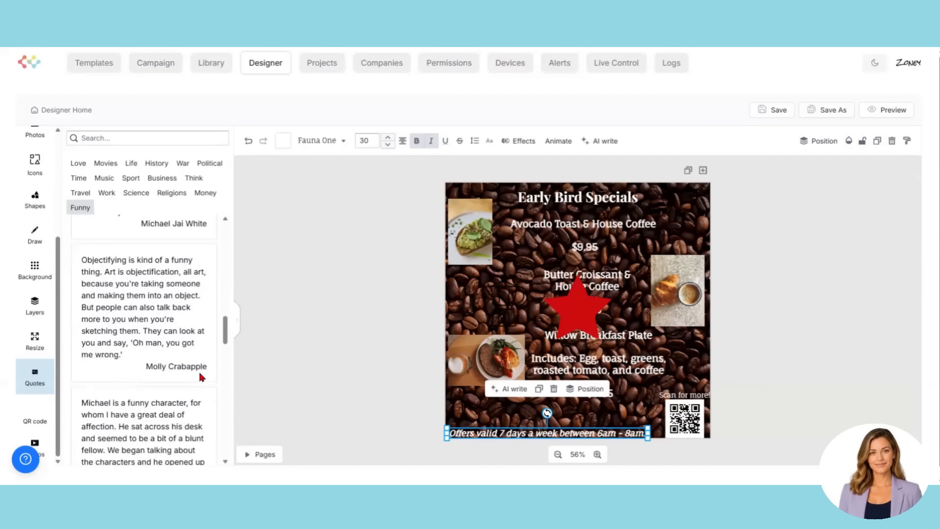
View the QR code options with the design's existing code selected, and search the video library for coffee
left_click(33, 417)
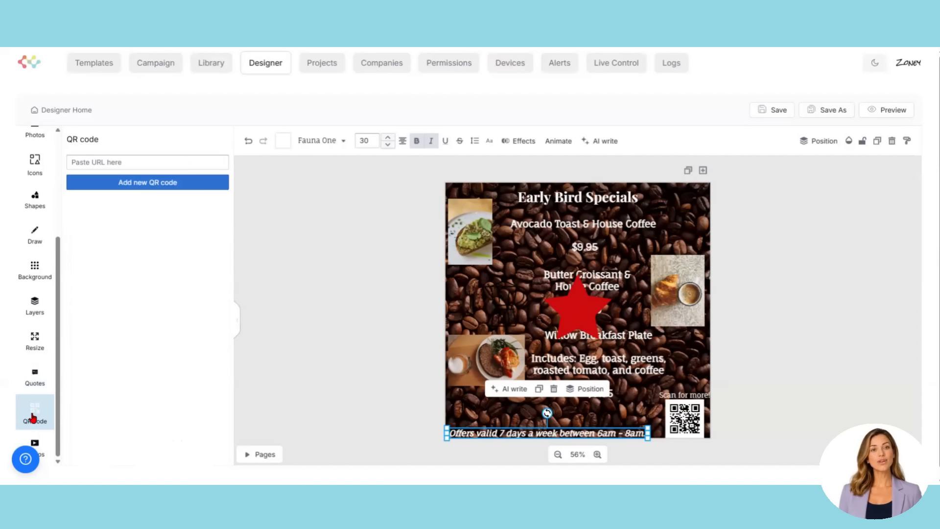
left_click(687, 408)
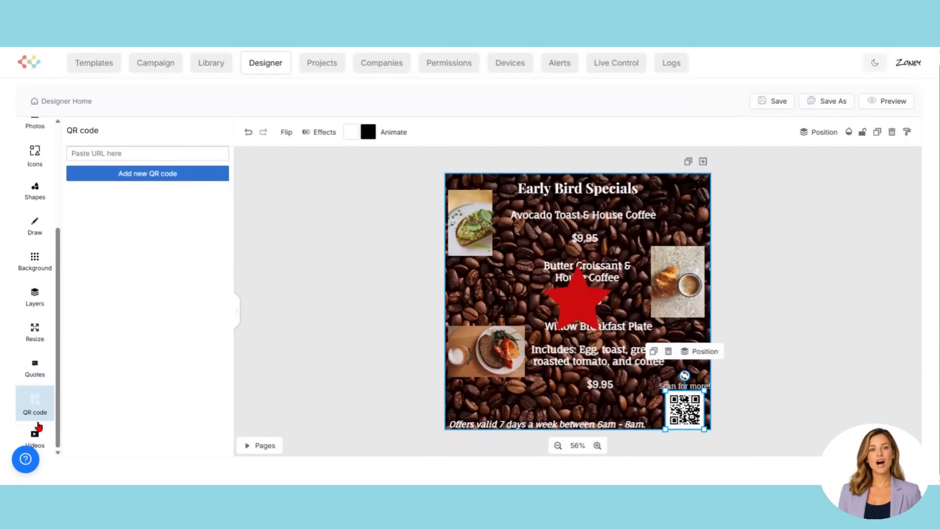
left_click(39, 442)
left_click(102, 130)
type("d")
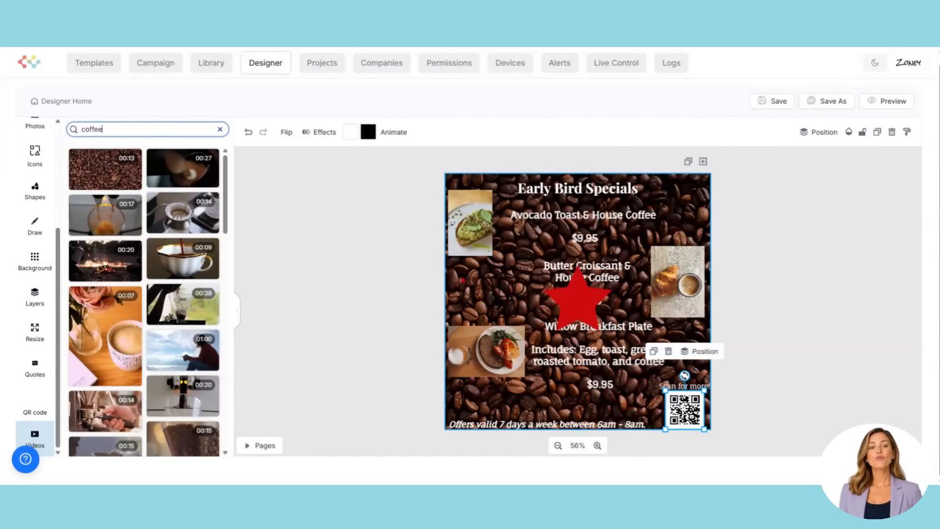
Compare the editing options offered for the avocado toast photo, the Early Bird Specials heading, the red star and the coffee pot icon
left_click(468, 219)
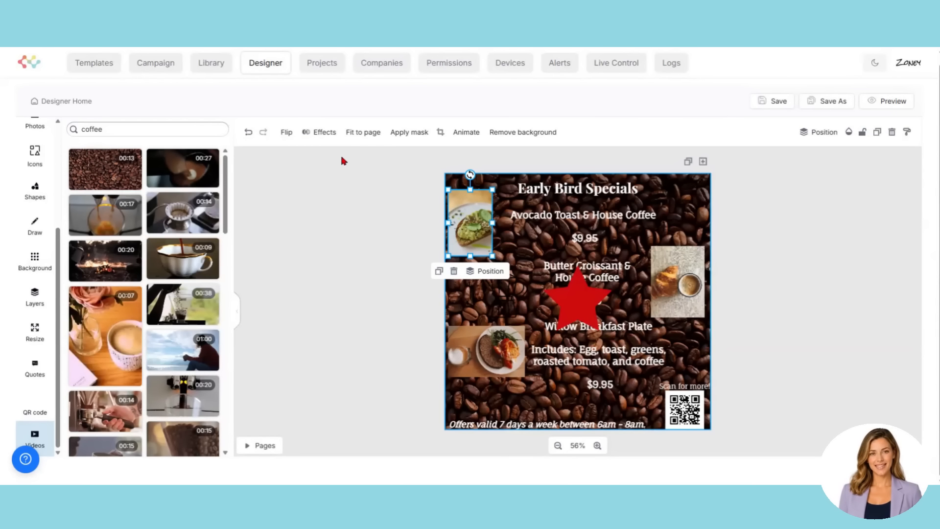
left_click(574, 194)
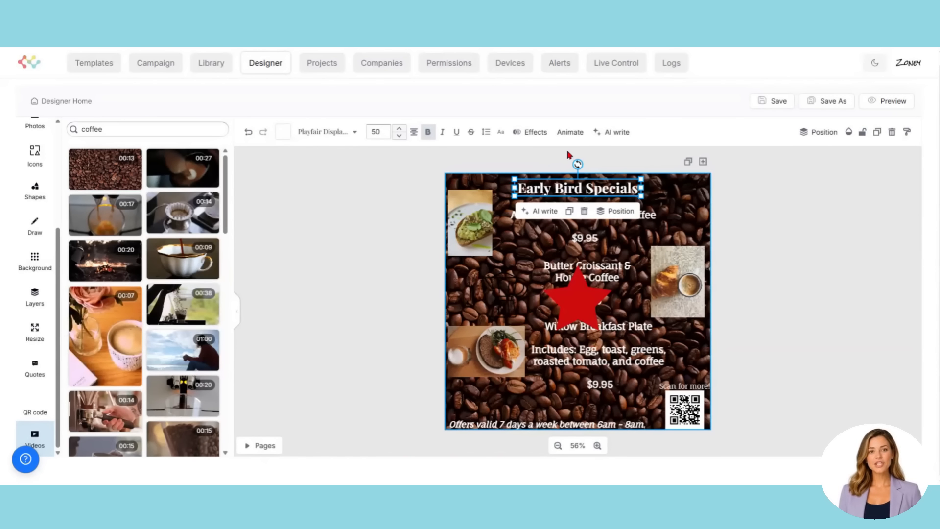
left_click(482, 234)
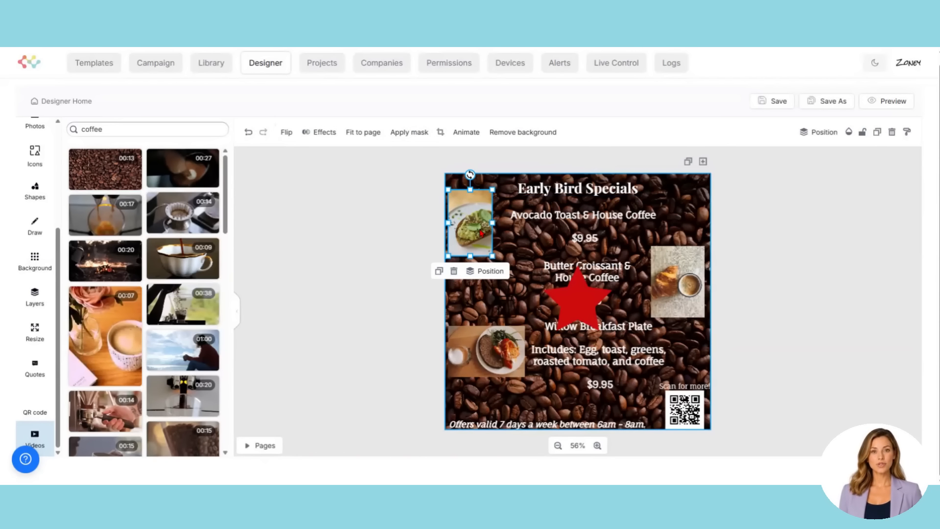
left_click(580, 301)
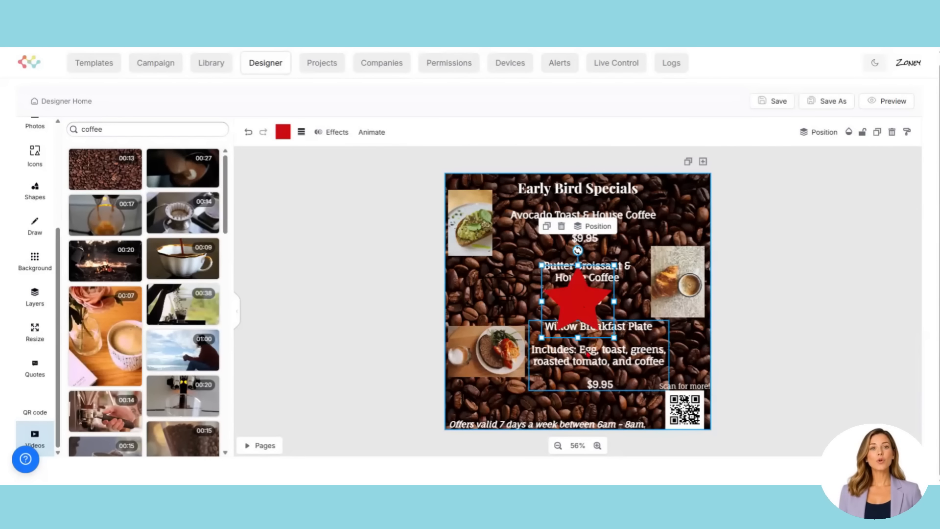
left_click(519, 294)
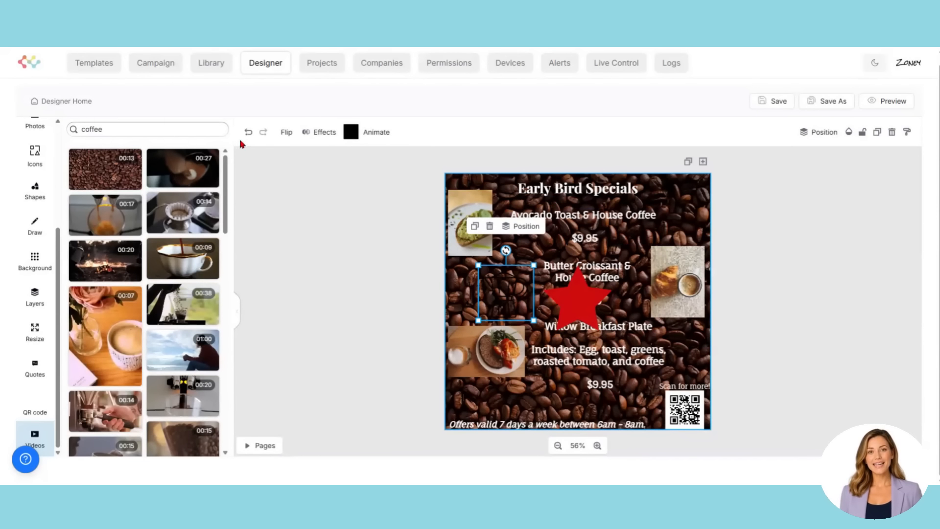
Examine the effects, animations and AI write options, including Tone, for the Early Bird Specials heading, and deselect it
left_click(568, 194)
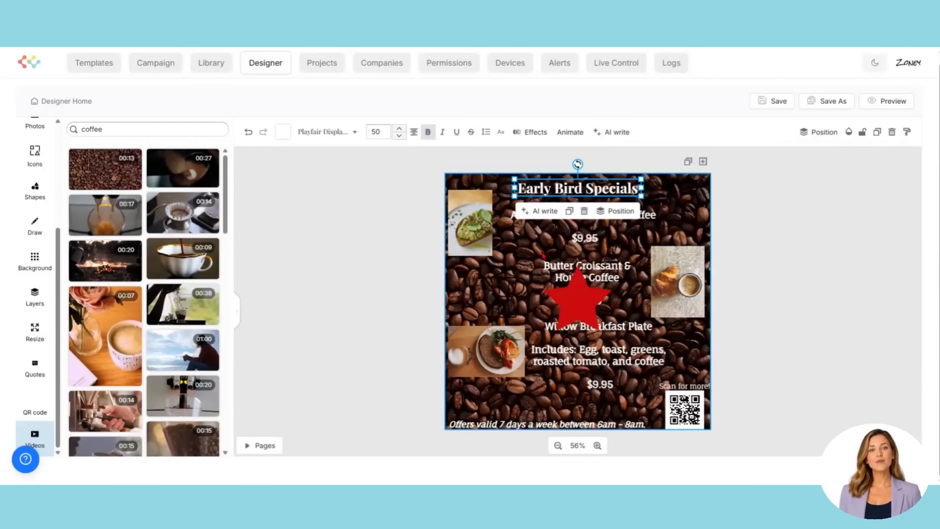
left_click(532, 132)
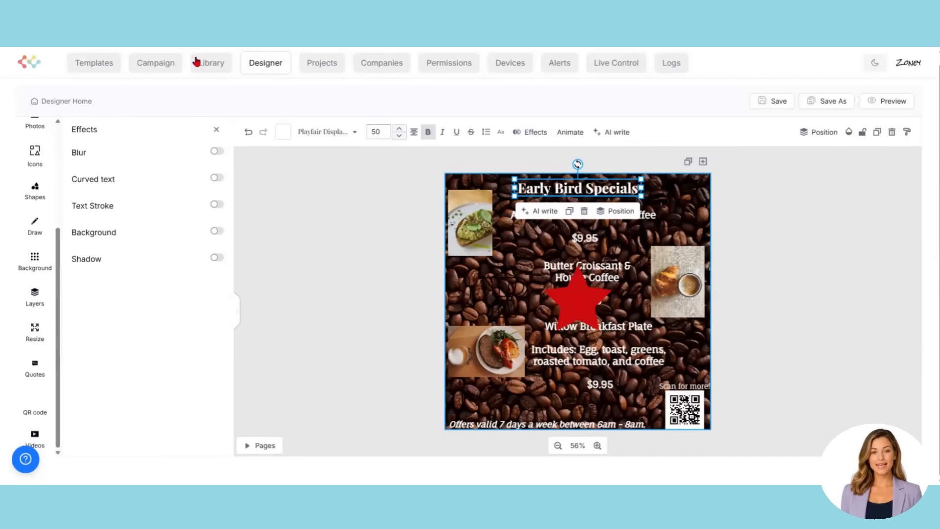
left_click(569, 132)
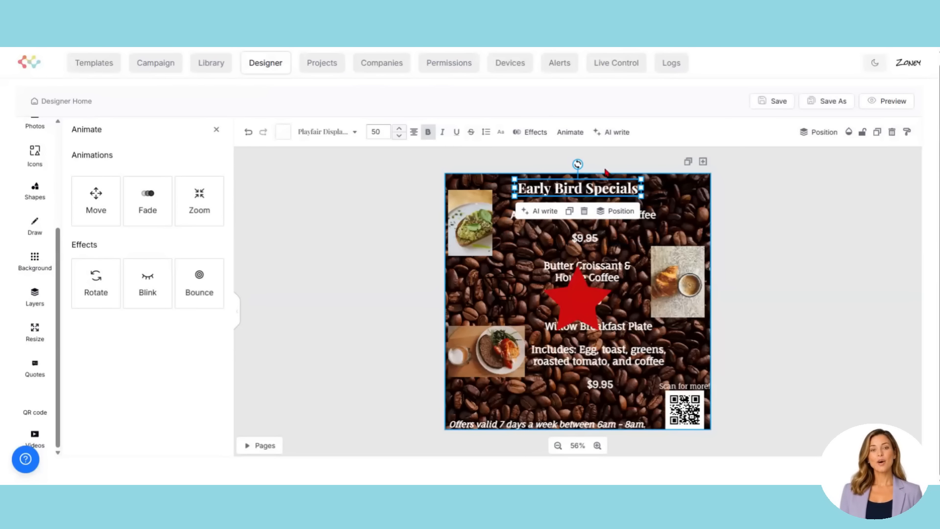
left_click(613, 137)
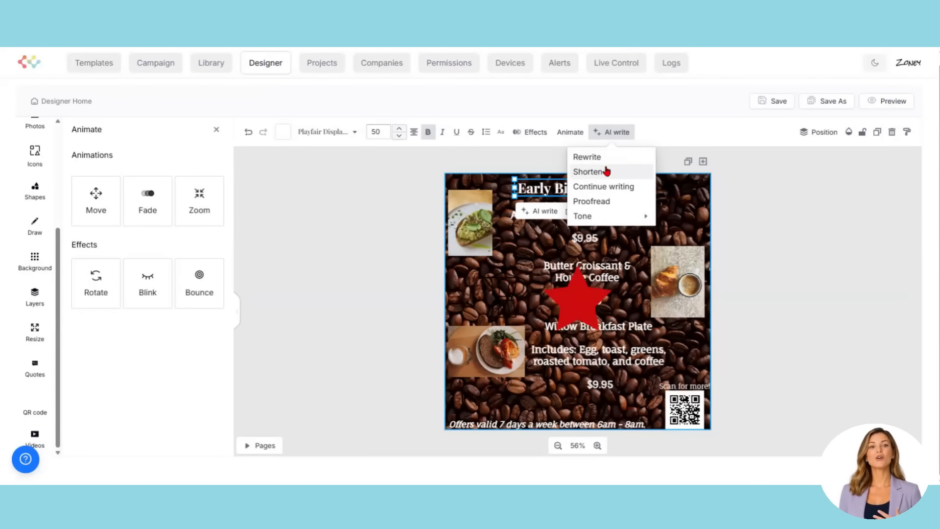
mouse_move(608, 219)
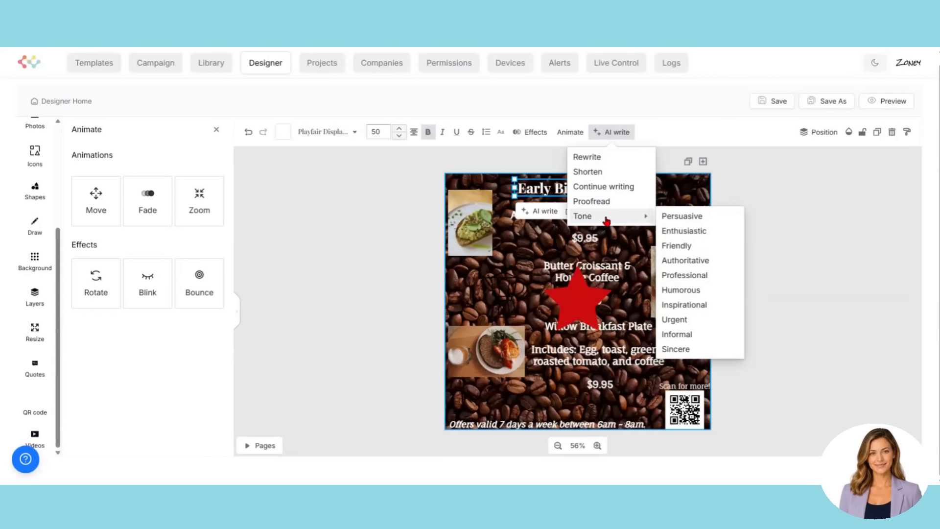
left_click(740, 187)
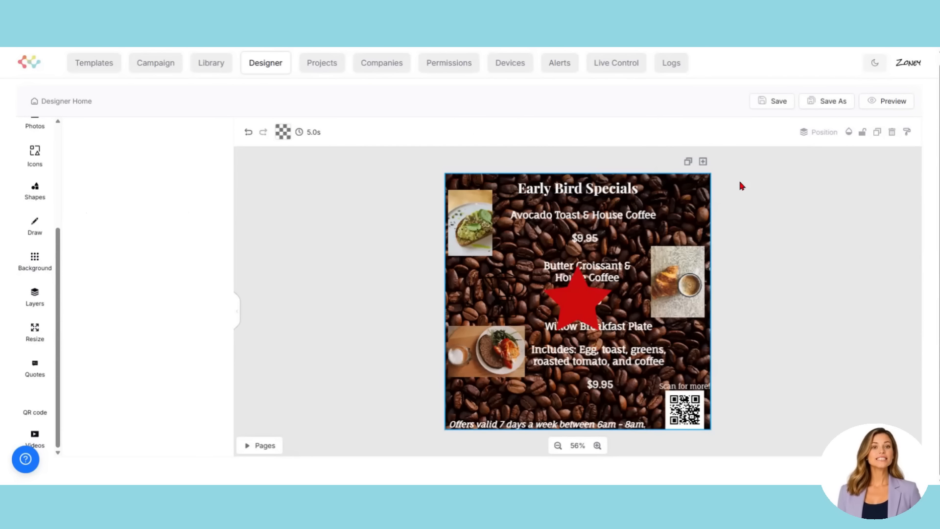
Check the animation options for the Avocado Toast text, and the effects, layering and alignment options for the red star
left_click(635, 214)
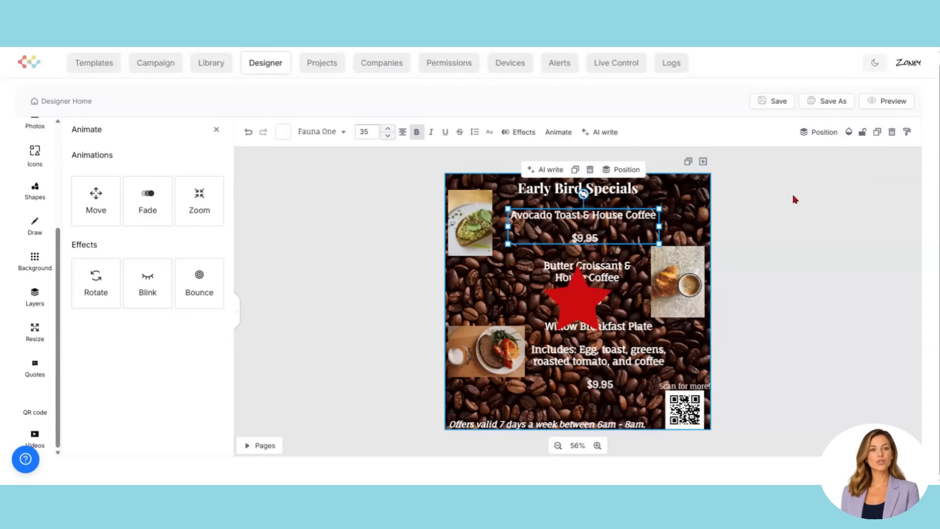
left_click(579, 300)
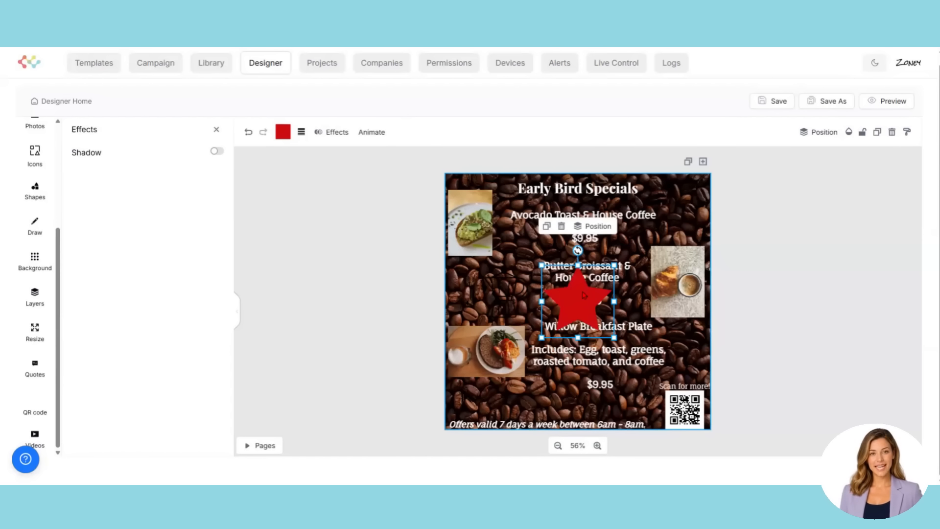
left_click(814, 133)
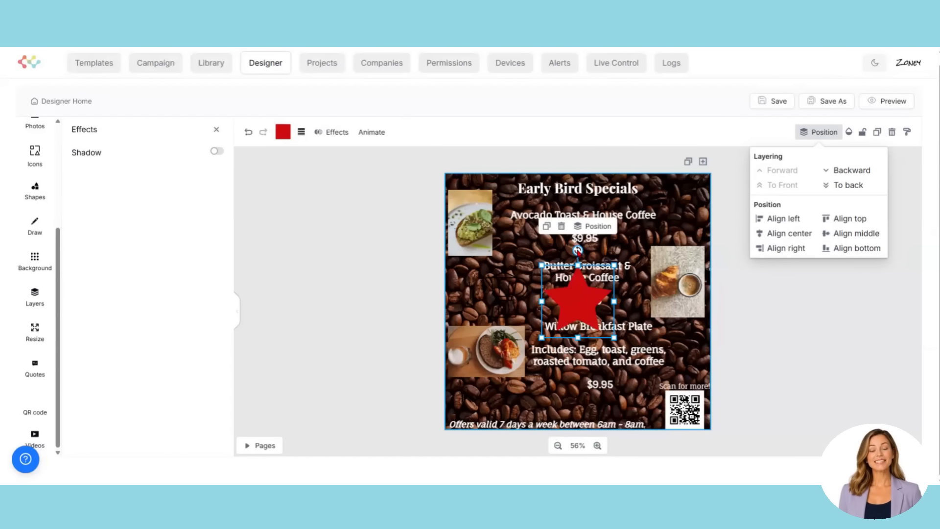
Rotate the red star slightly clockwise and lower its transparency value so the text behind it shows through
left_click_drag(578, 251, 593, 253)
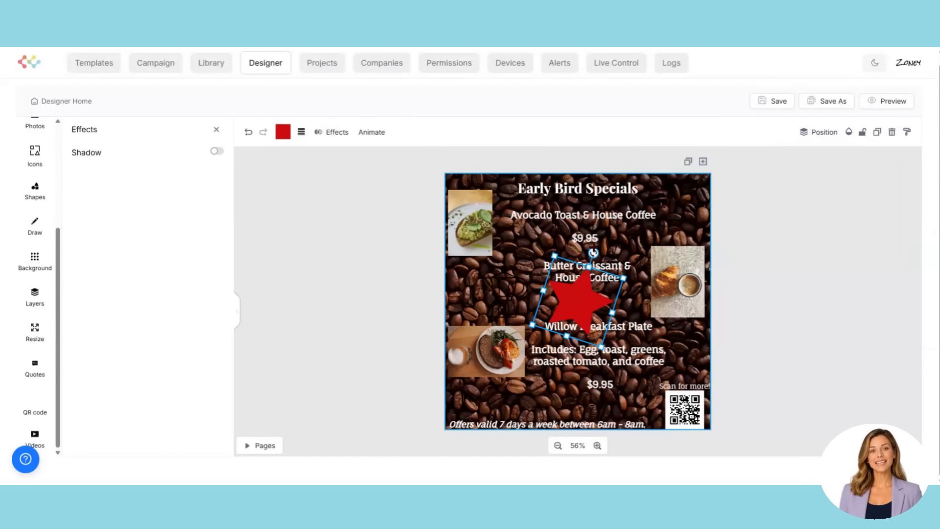
left_click(849, 132)
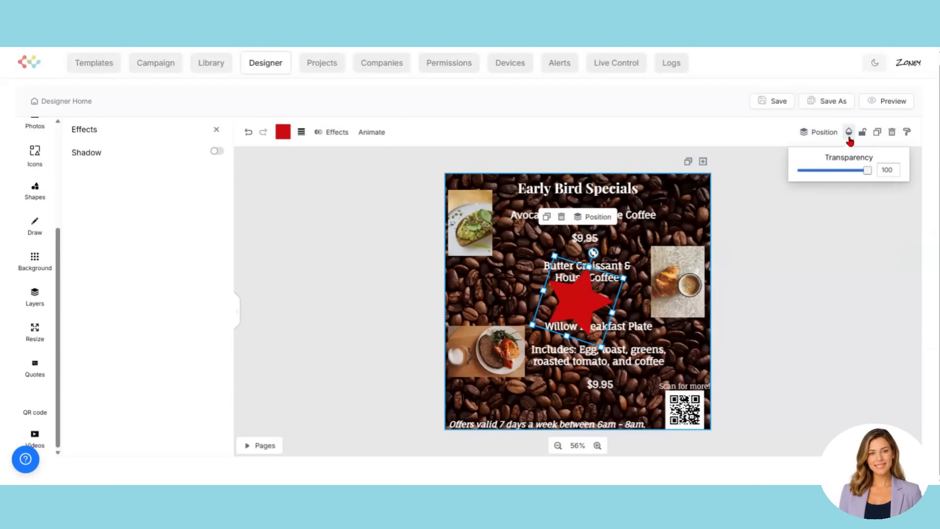
left_click(866, 172)
mouse_move(867, 172)
left_mouse_down()
mouse_move(825, 172)
mouse_move(850, 172)
left_mouse_up()
Lock and unlock the red star, and try duplicating it and deleting the copy
left_click(863, 133)
left_click(864, 135)
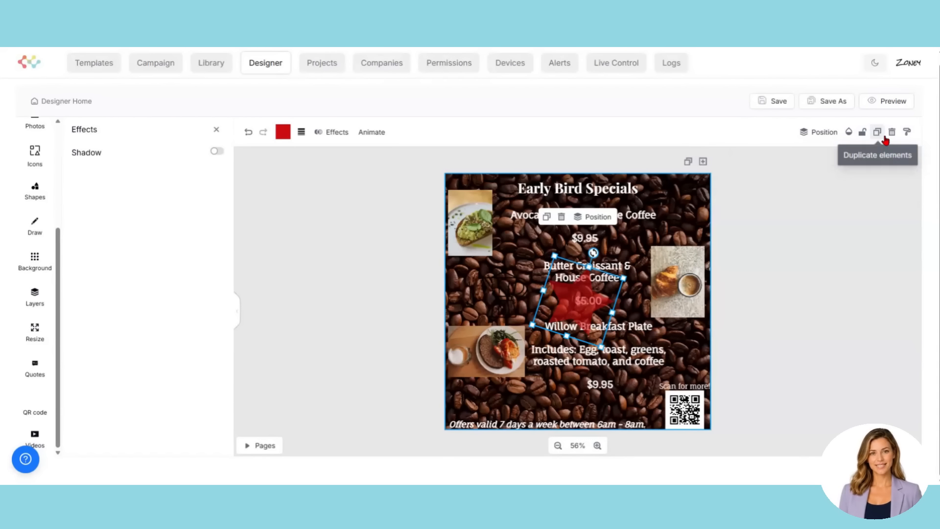
left_click(879, 136)
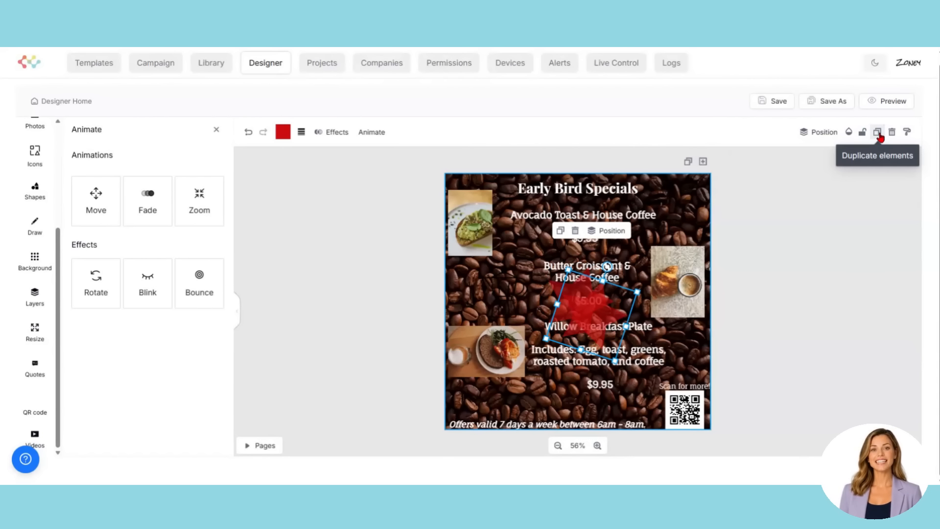
left_click(892, 134)
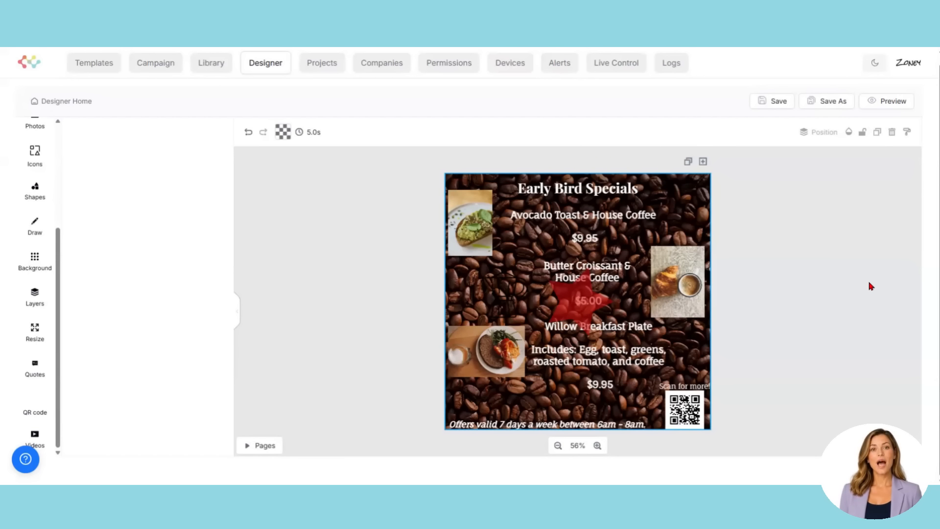
Select the remaining red star, magnify the design to 81%, and return the view to 56%
left_click(580, 296)
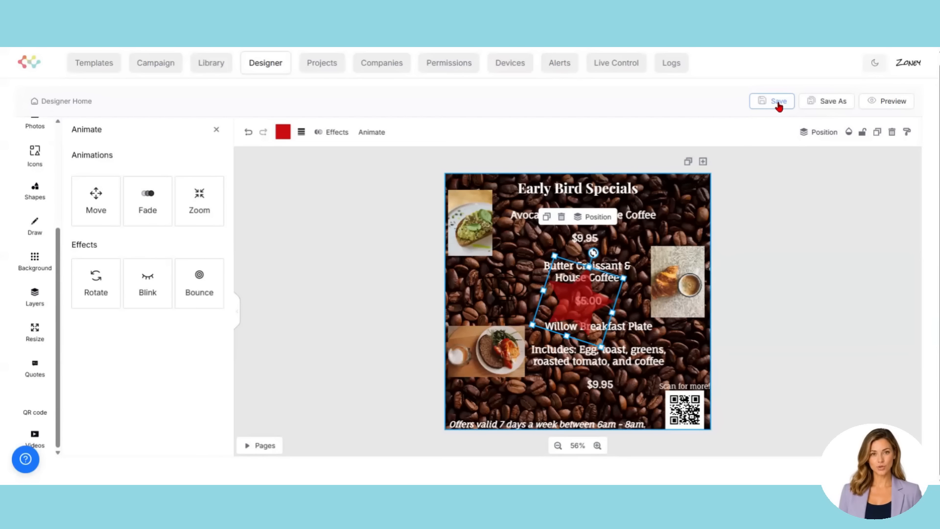
left_click(598, 446)
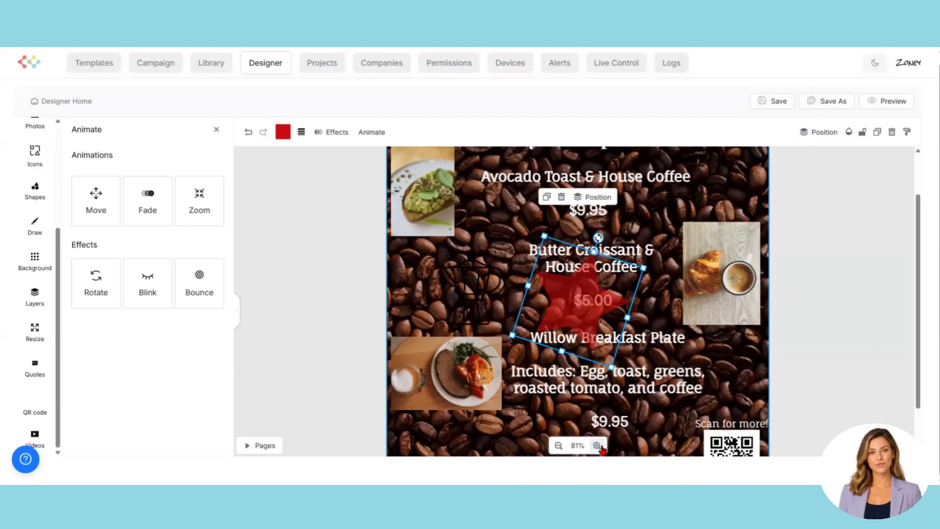
left_click(558, 446)
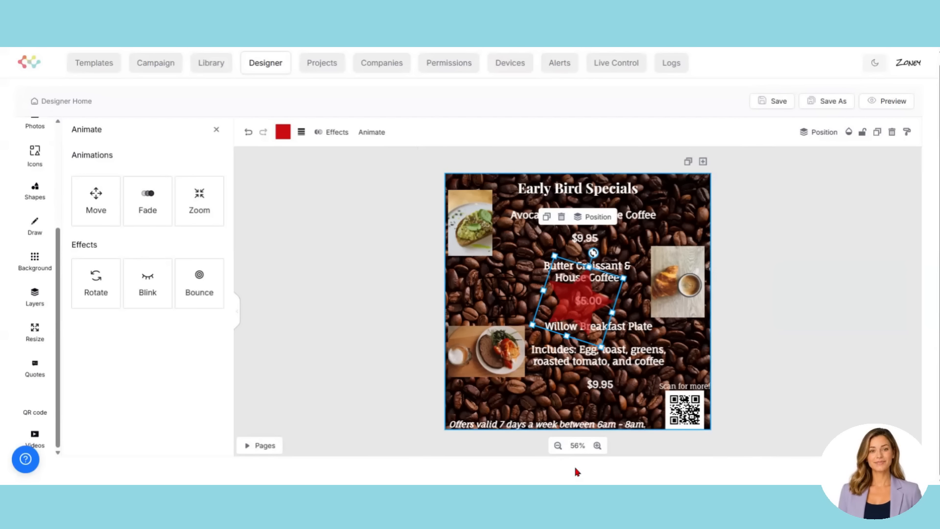